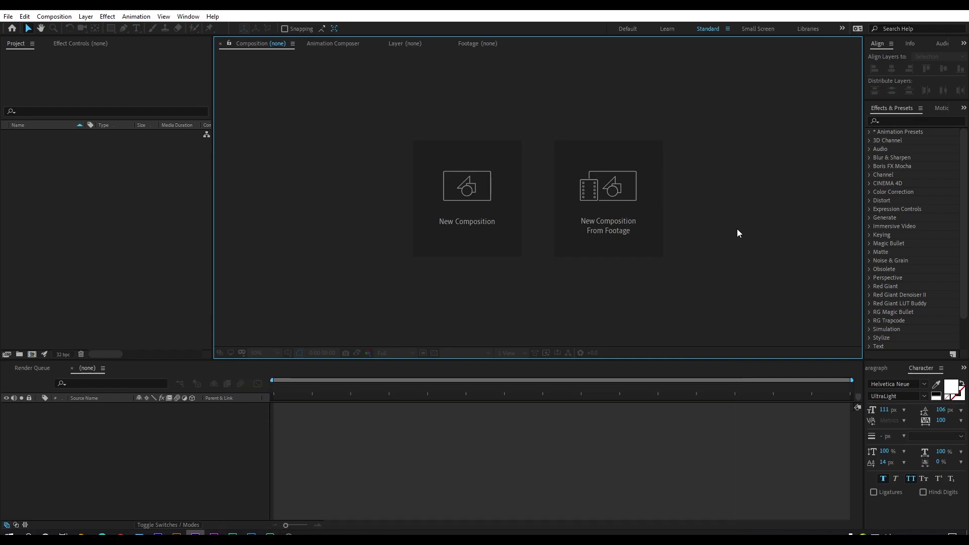
Create a 1920 x 1080 composition named Logo Animation at 30 fps with a duration of 0:00:10:00
left_click(459, 232)
type("L")
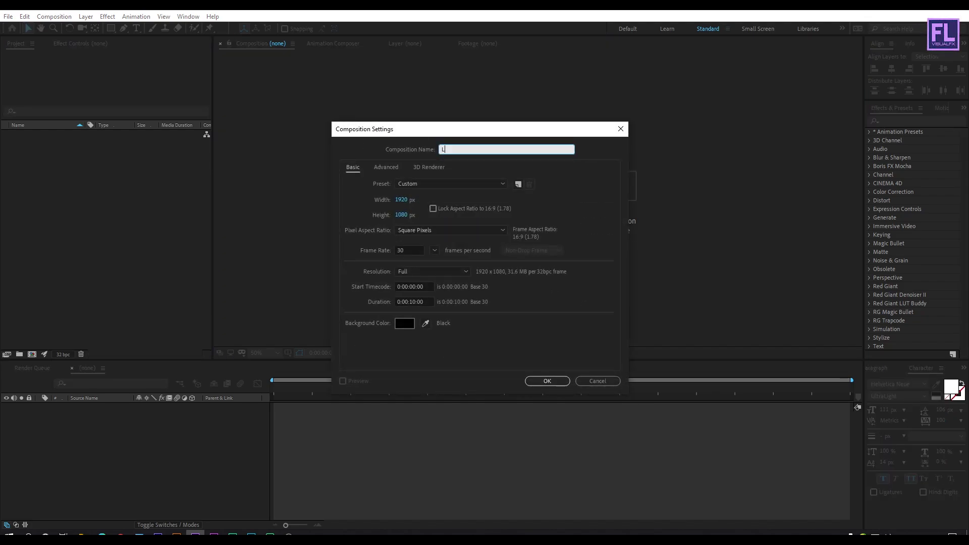
type("ogo Animation")
left_click(401, 200)
key("Tab")
key("Tab")
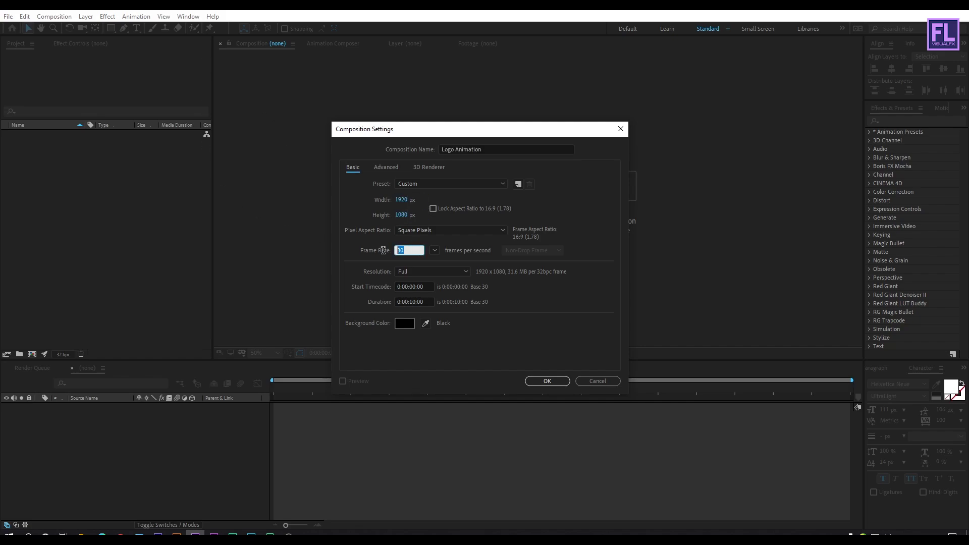
left_click(423, 300)
left_click(535, 338)
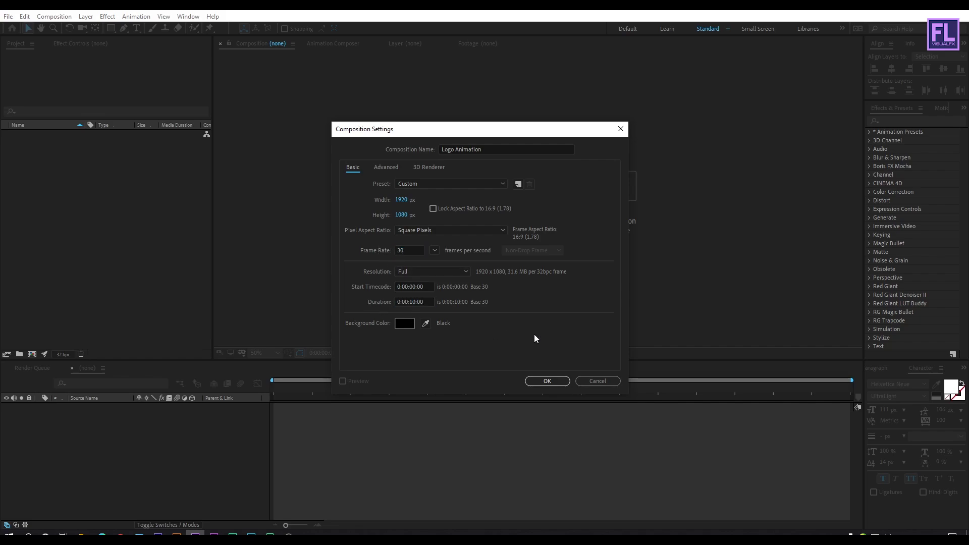
left_click(544, 382)
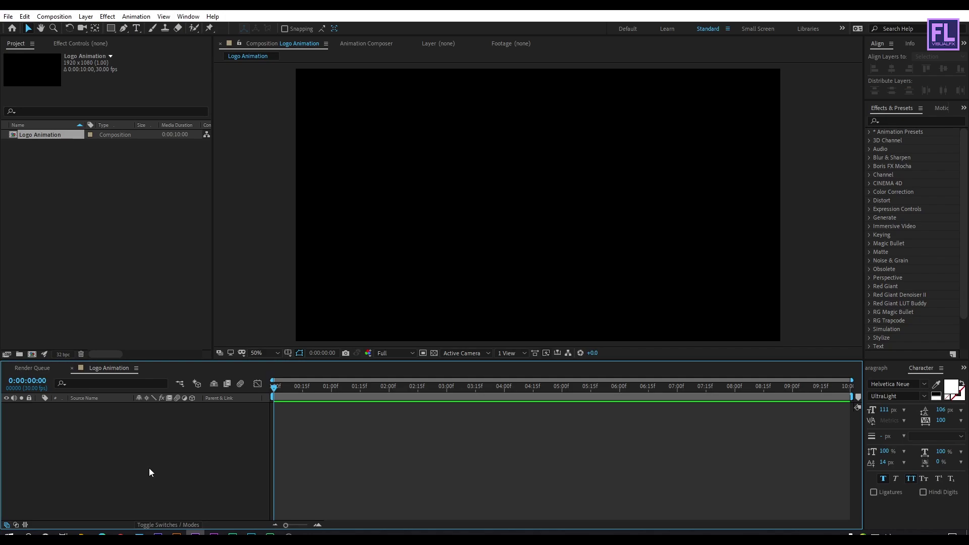
Import the LOGO image from the Logo folder into the project
mouse_move(80, 536)
left_click(122, 502)
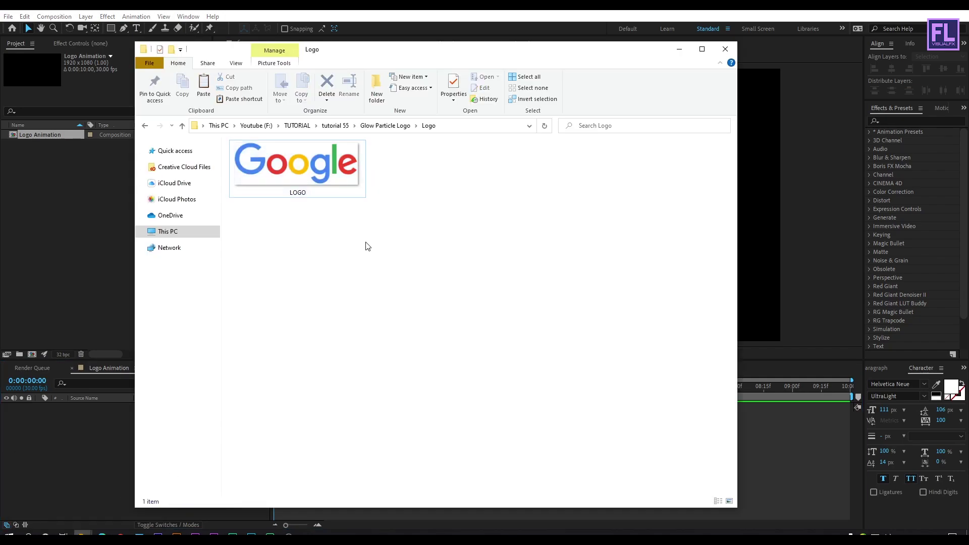
left_click_drag(333, 174, 44, 216)
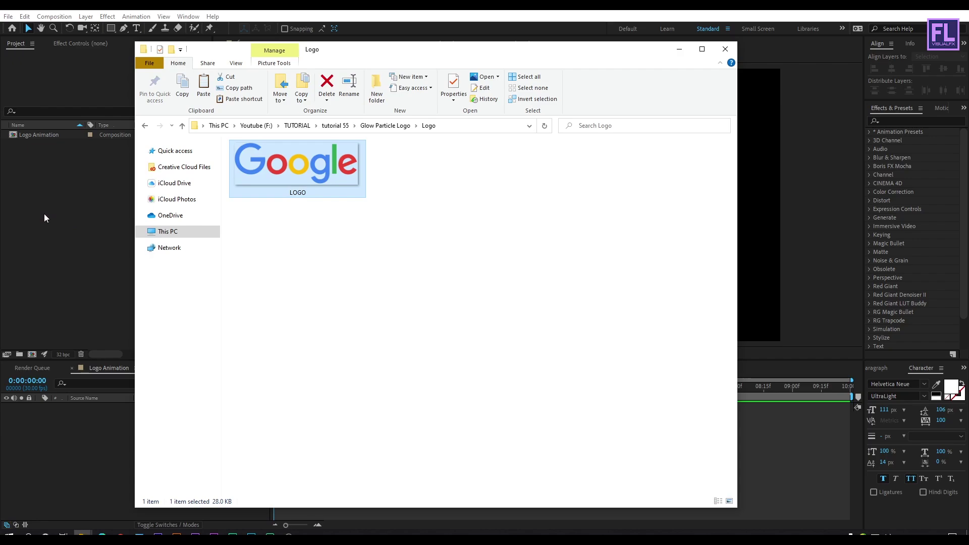
left_click(43, 213)
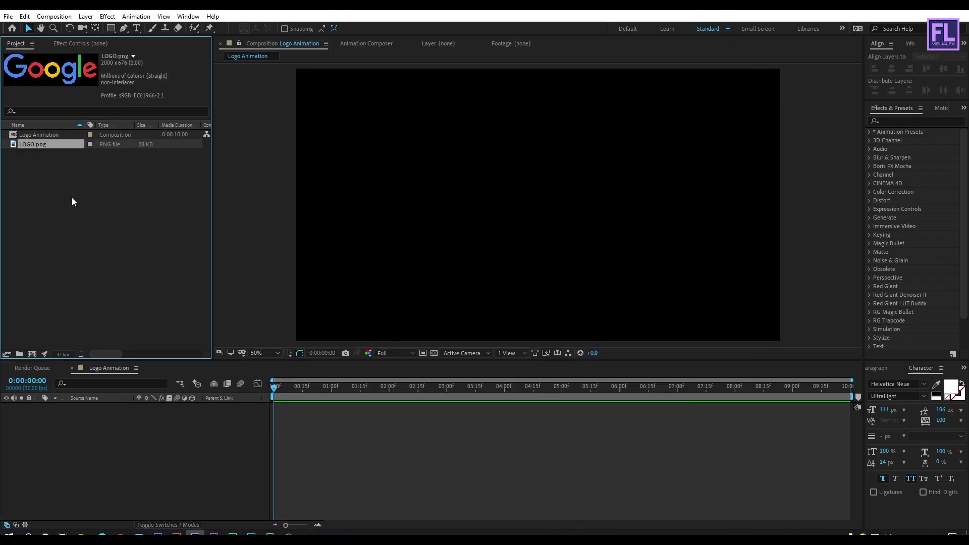
Add LOGO.png to the Logo Animation composition and scale it to 44%
left_click_drag(42, 147, 99, 444)
key("s")
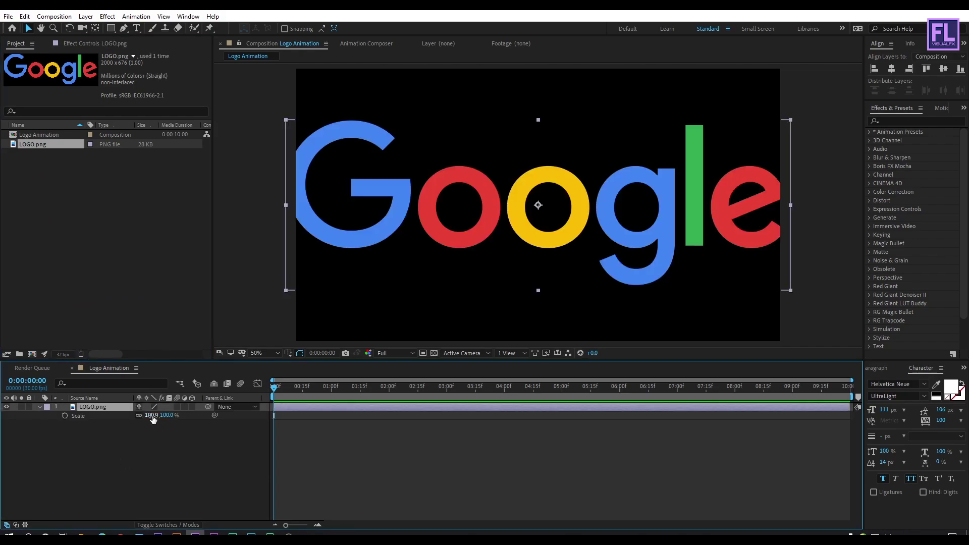
left_click_drag(151, 417, 127, 420)
left_click(152, 445)
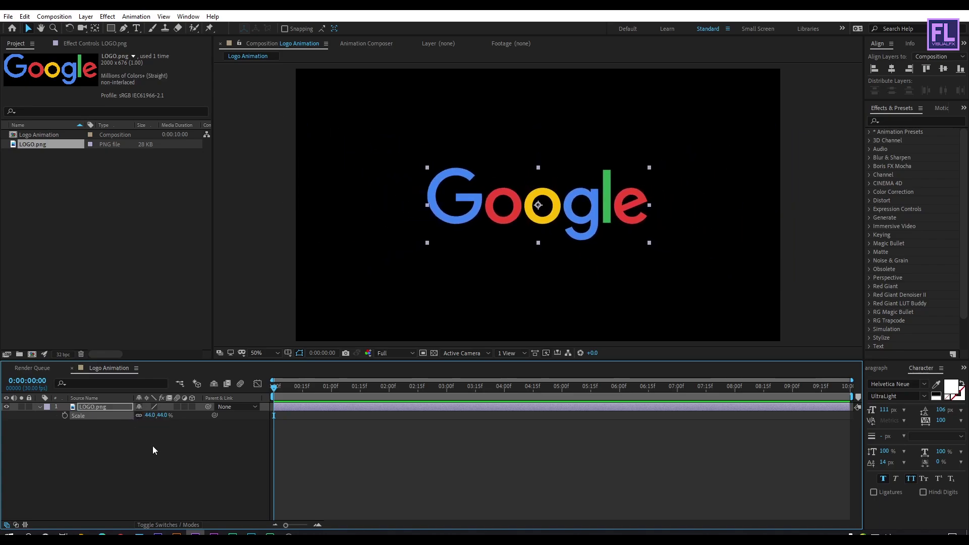
left_click(40, 407)
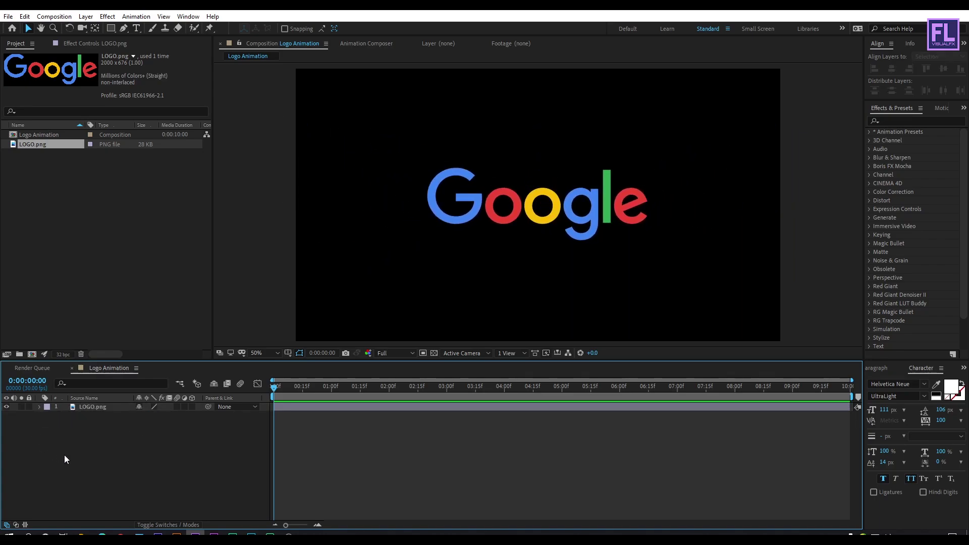
Pre-compose the LOGO.png layer as Logo, moving all attributes into the new composition
left_click(88, 407)
right_click(97, 406)
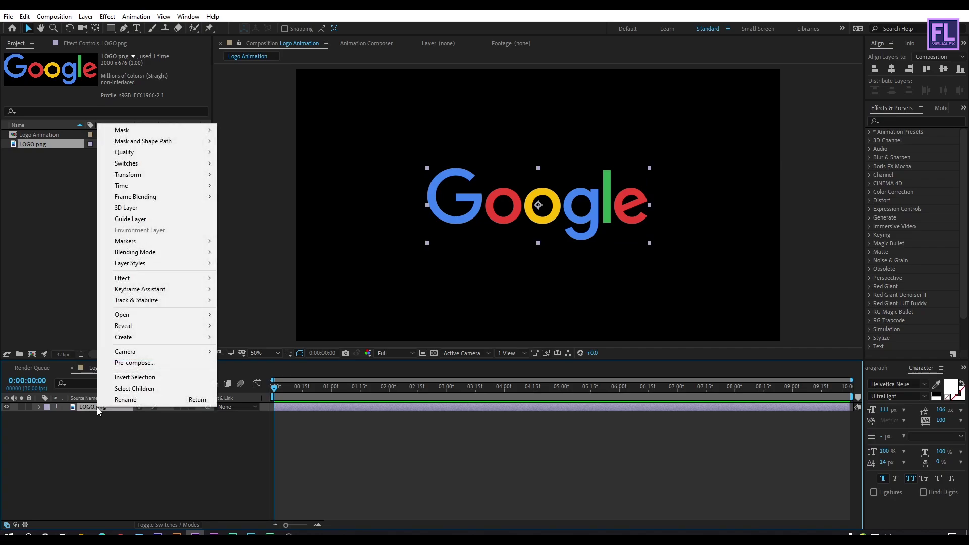
left_click(145, 364)
left_click(266, 279)
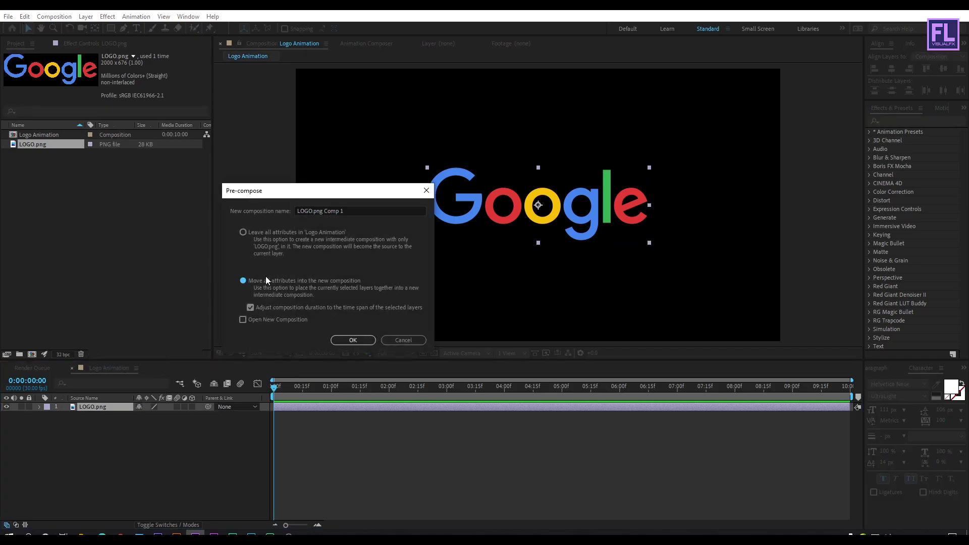
key("shift+Tab")
type("Logo")
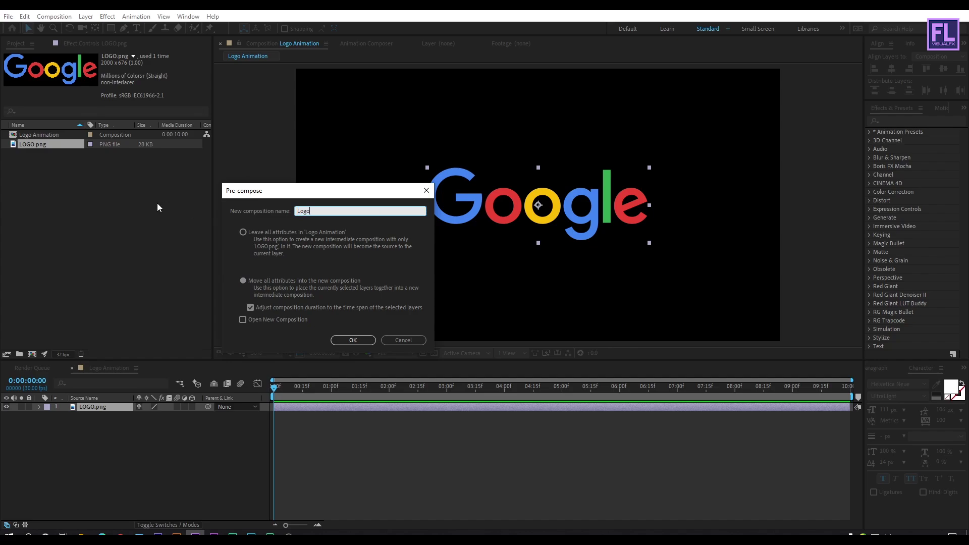
left_click(359, 343)
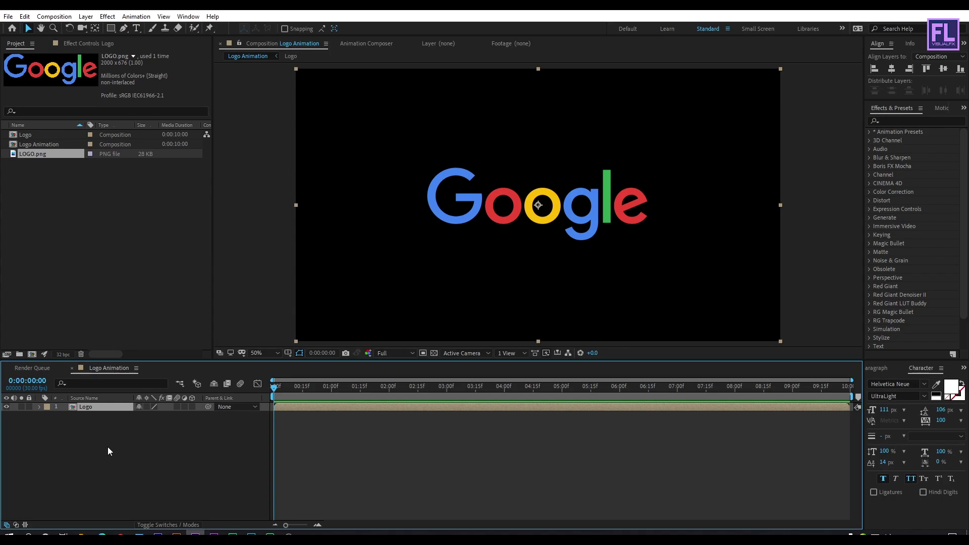
Import the floor, Matte 1, Matte 2 and Smoke files from the Project files folder
mouse_move(81, 536)
left_click(38, 497)
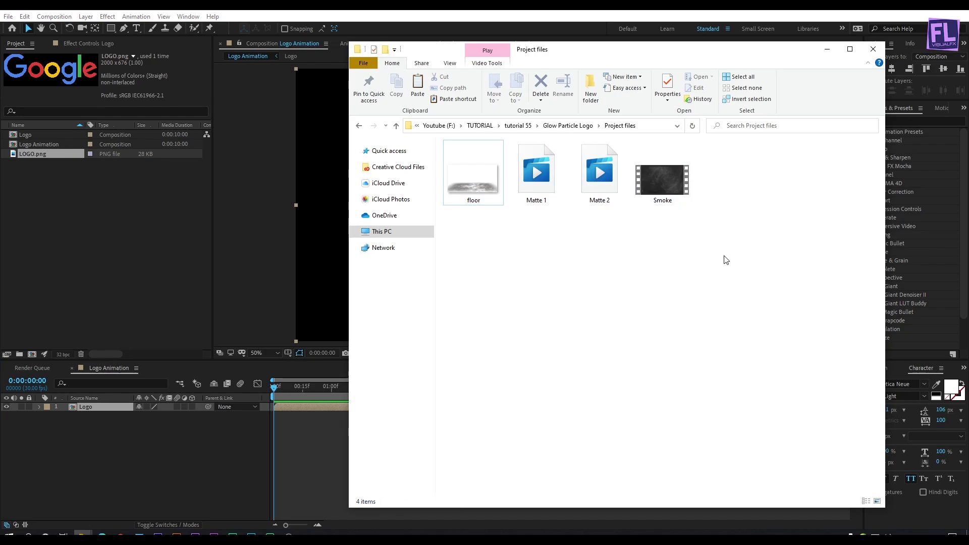
left_click_drag(748, 299, 138, 234)
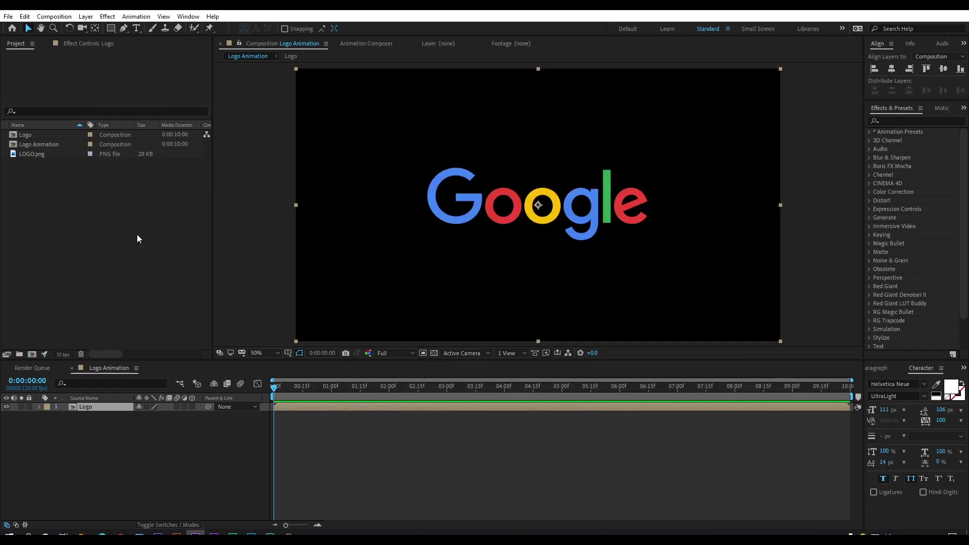
left_click(137, 234)
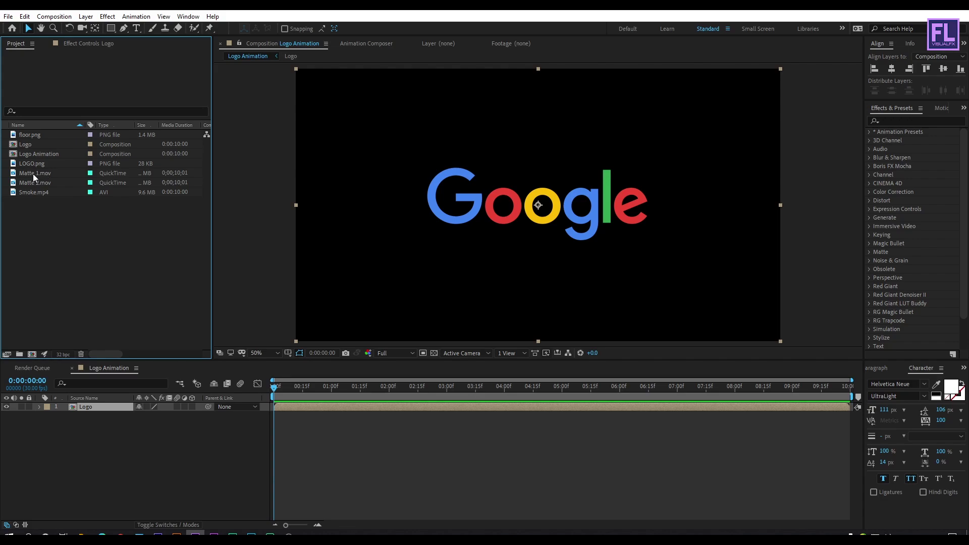
Place Matte 1.mov above the Logo layer and preview it up to 0:00:01:03
left_click_drag(40, 174, 101, 405)
key("space")
left_click_drag(307, 387, 338, 395)
Set the Logo layer's track matte to the alpha of Matte 1.mov and check the result at 0:00:01:08
left_click(95, 420)
left_click(90, 417)
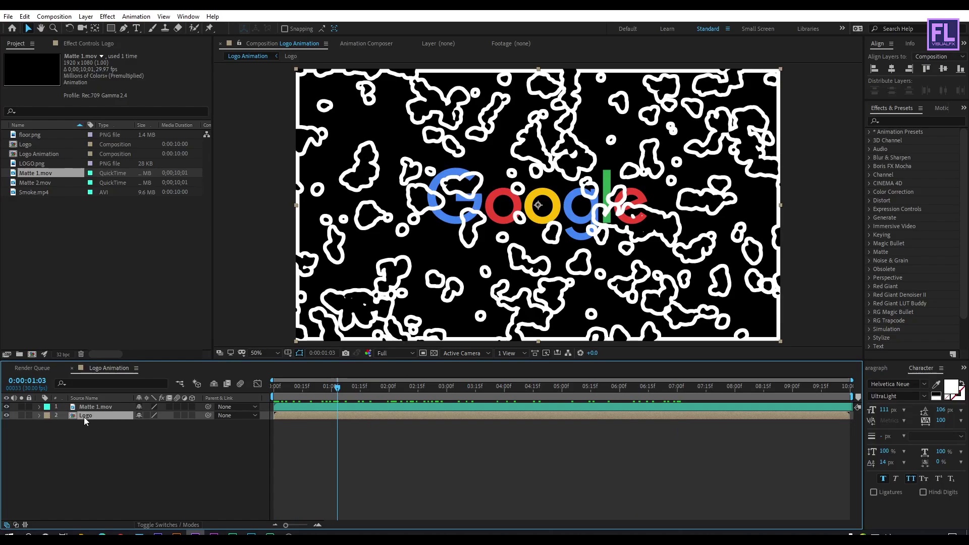
left_click(151, 525)
left_click(207, 416)
left_click(225, 441)
mouse_move(343, 386)
left_mouse_down()
mouse_move(606, 371)
mouse_move(361, 393)
left_mouse_up()
Pre-compose the Matte 1.mov and Logo layers together as Emmiter, moving all attributes into the new composition
left_click(84, 449)
left_click(113, 406)
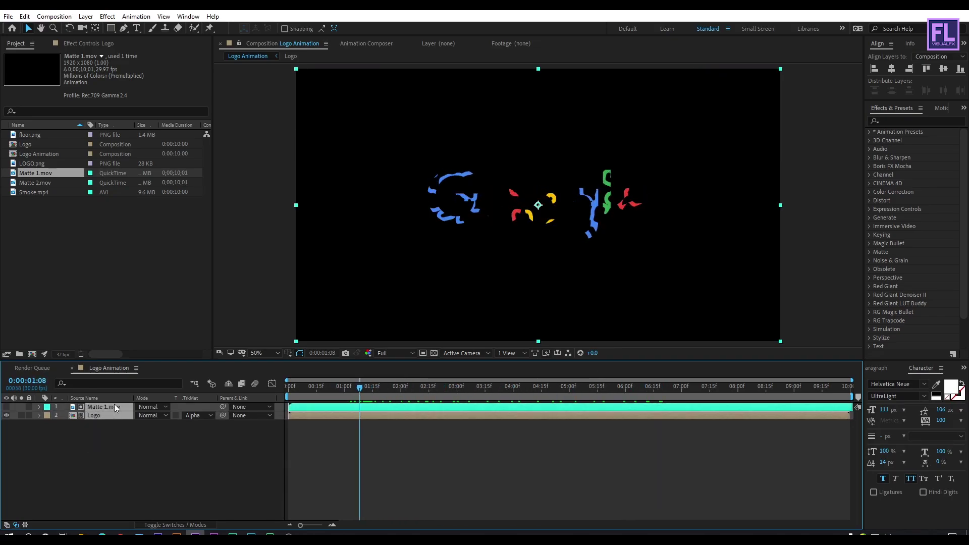
right_click(109, 407)
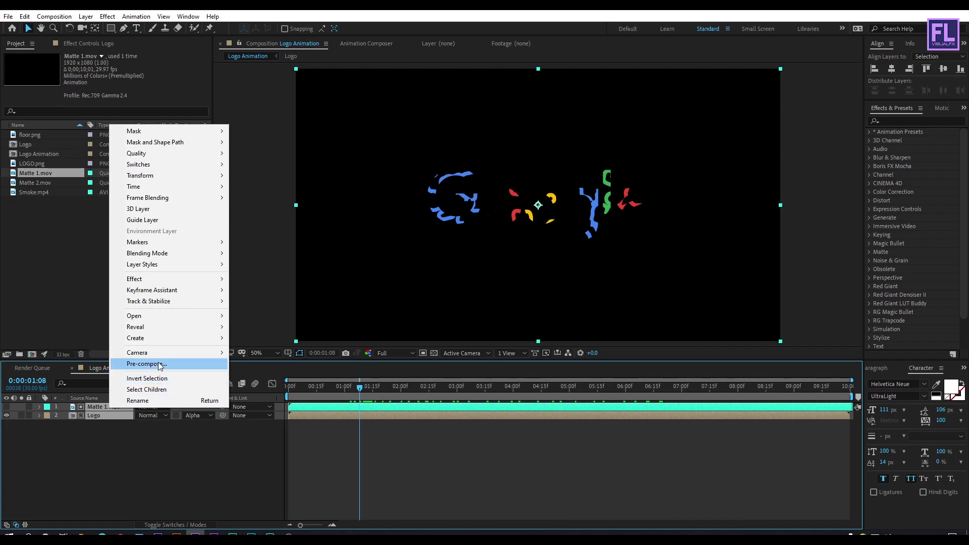
left_click(159, 364)
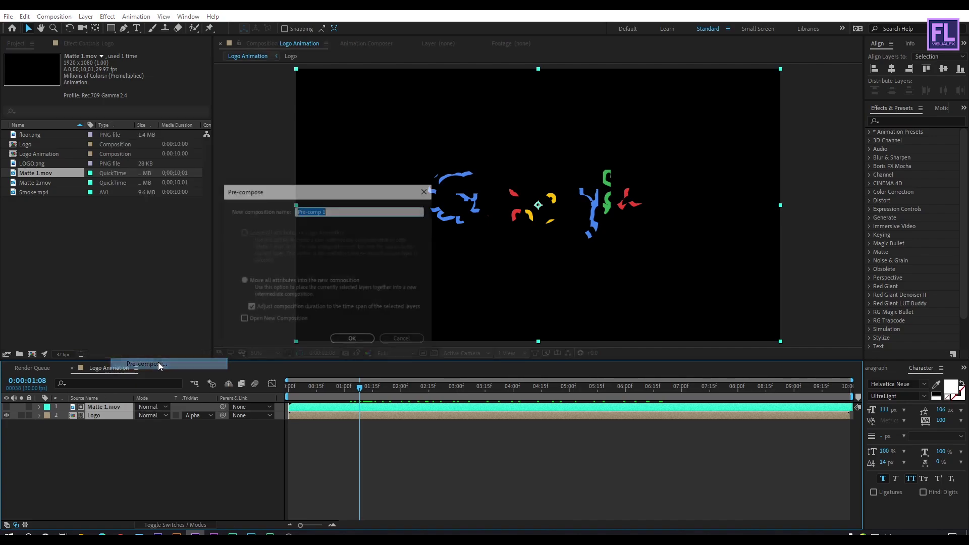
left_click(258, 282)
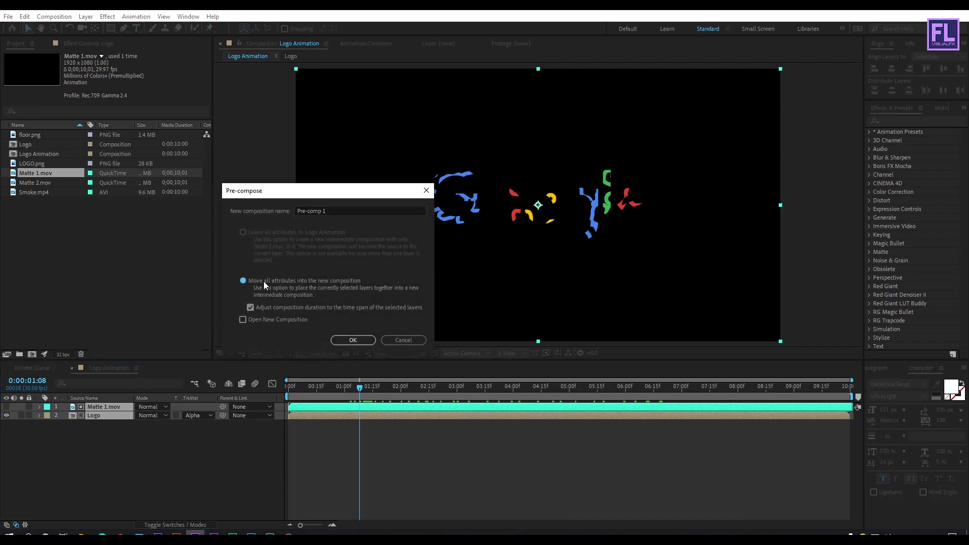
key("shift+Tab")
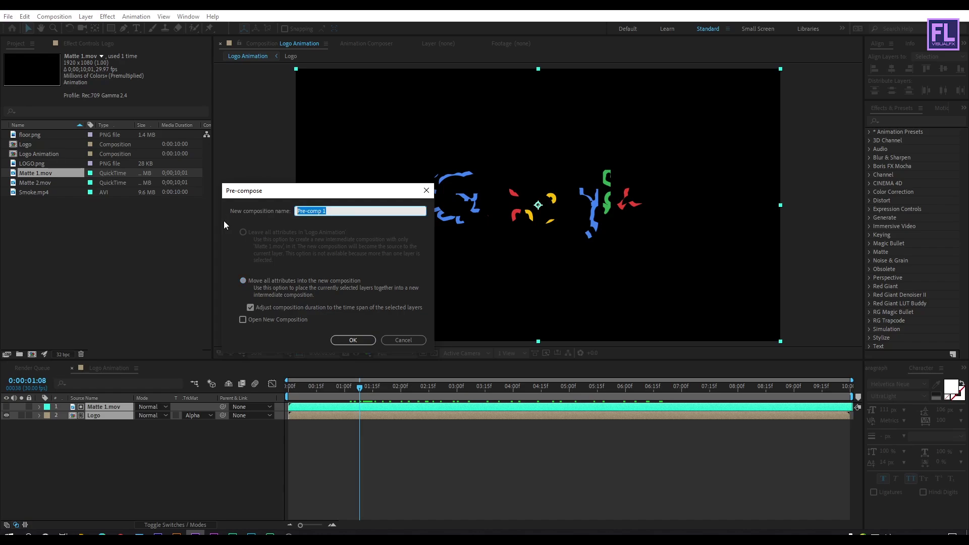
type("Emimiter")
left_click(353, 340)
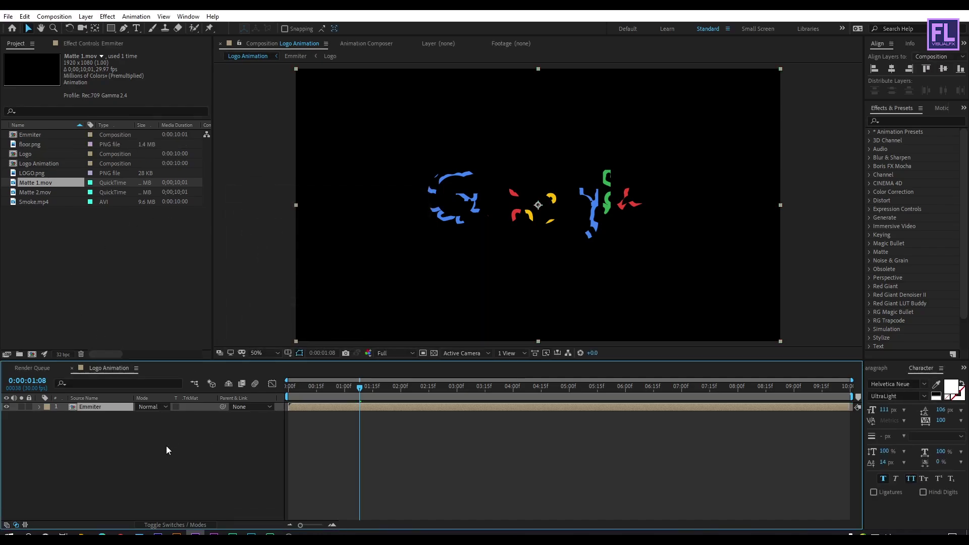
Make the Emmiter layer 3D and hide it
left_click(184, 524)
left_click(192, 407)
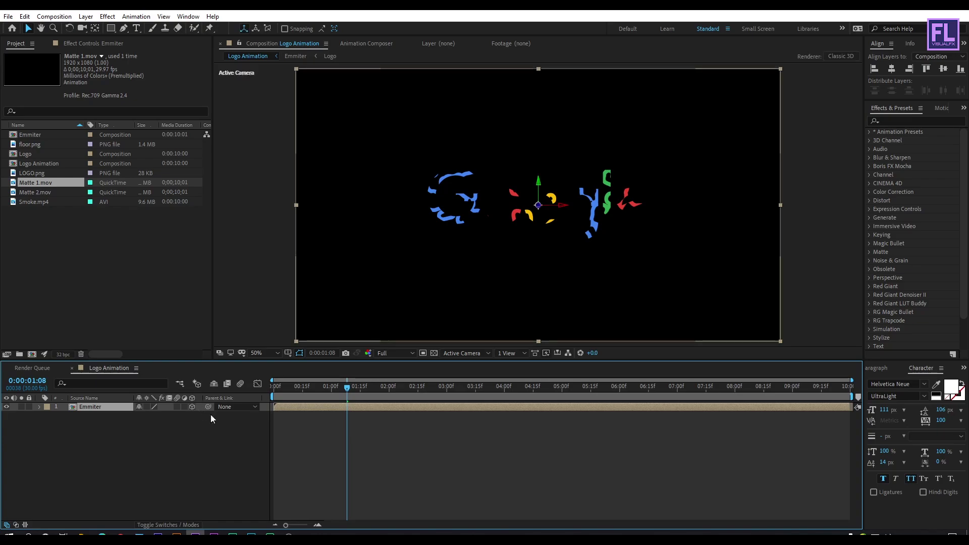
left_click(6, 406)
Create a white 1920 x 1080 solid layer named Particuler
right_click(90, 448)
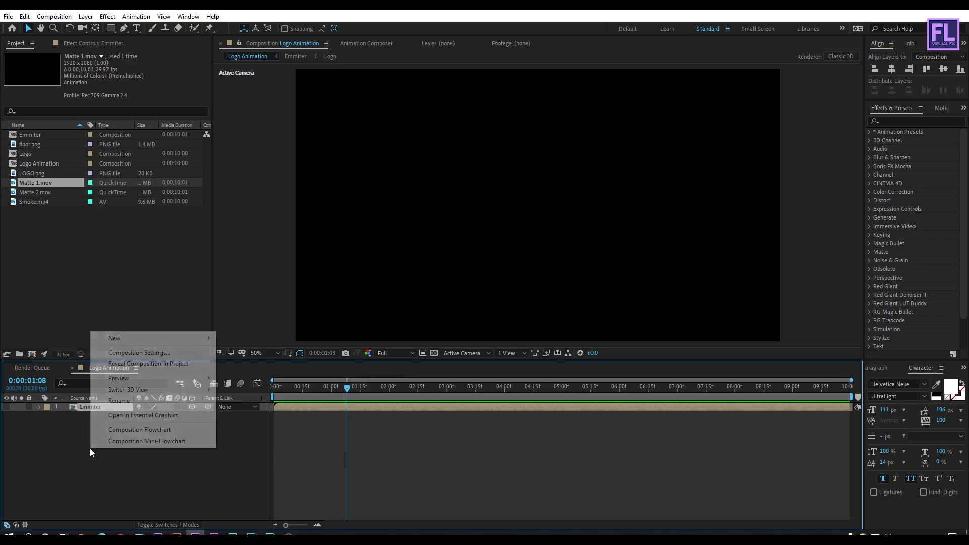
mouse_move(151, 337)
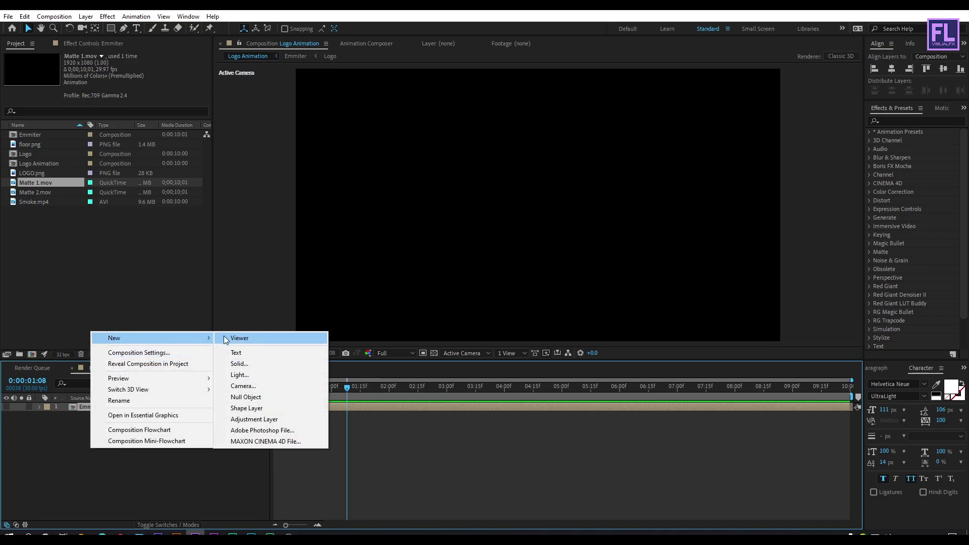
left_click(247, 365)
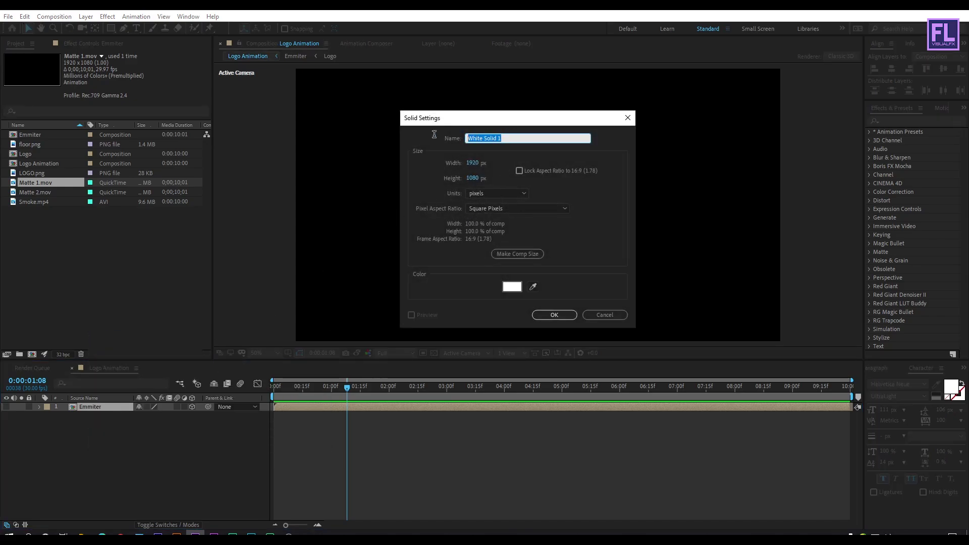
type("Particuk")
key("BackSpace")
key("BackSpace")
key("BackSpace")
type("ler")
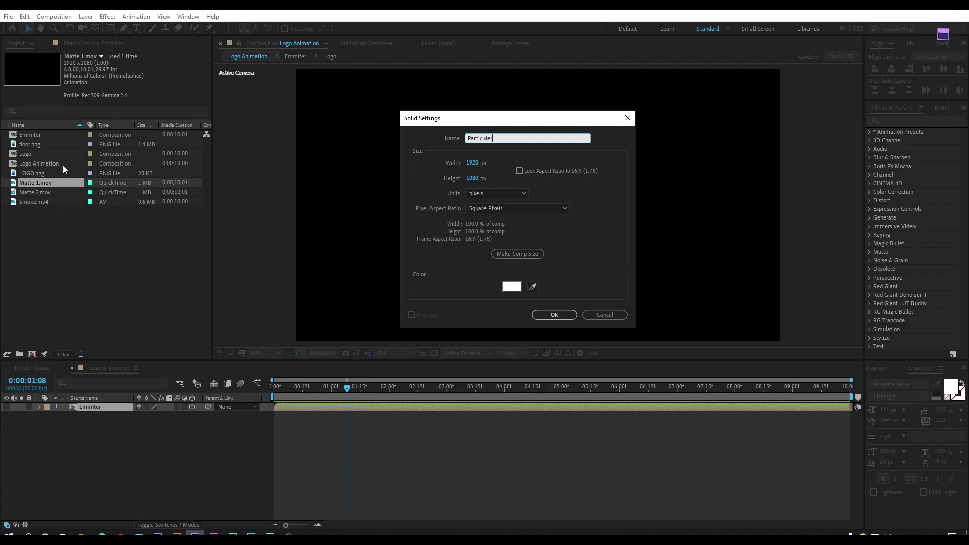
left_click(555, 315)
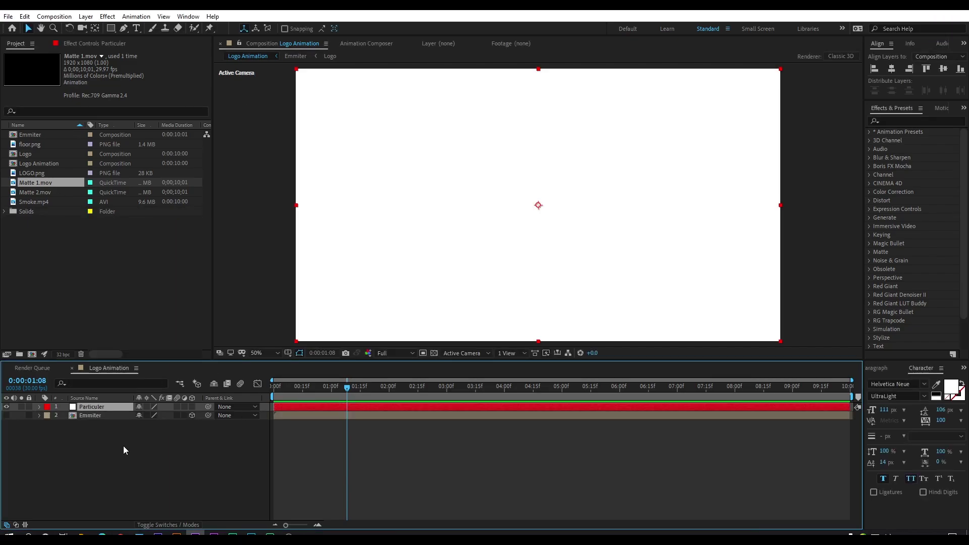
Find the RG Trapcode Particular effect and apply it to the Particuler solid
left_click(886, 121)
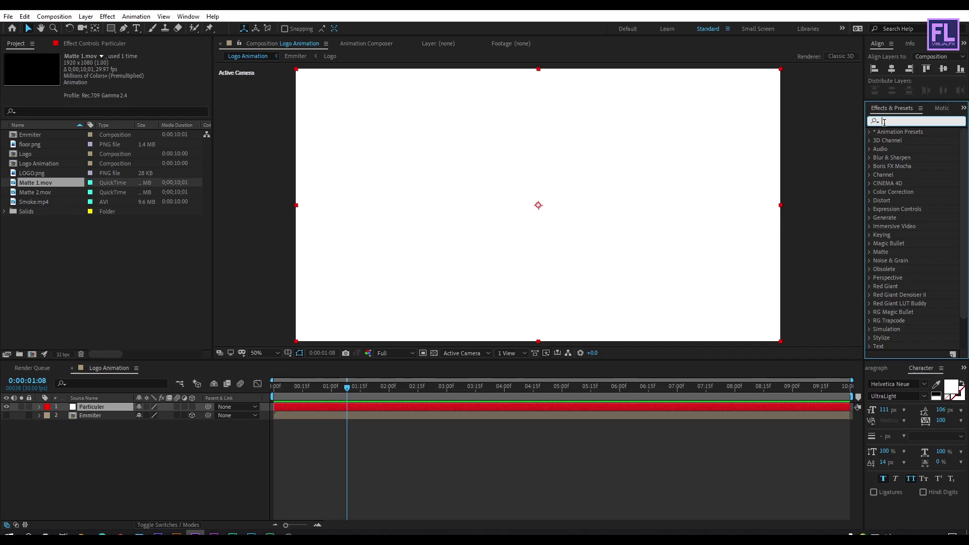
type("par")
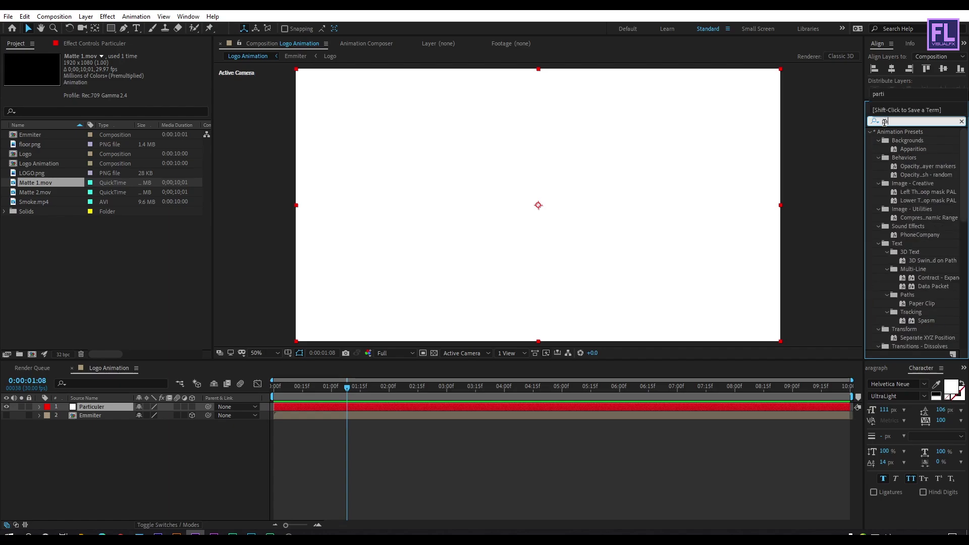
type("ti")
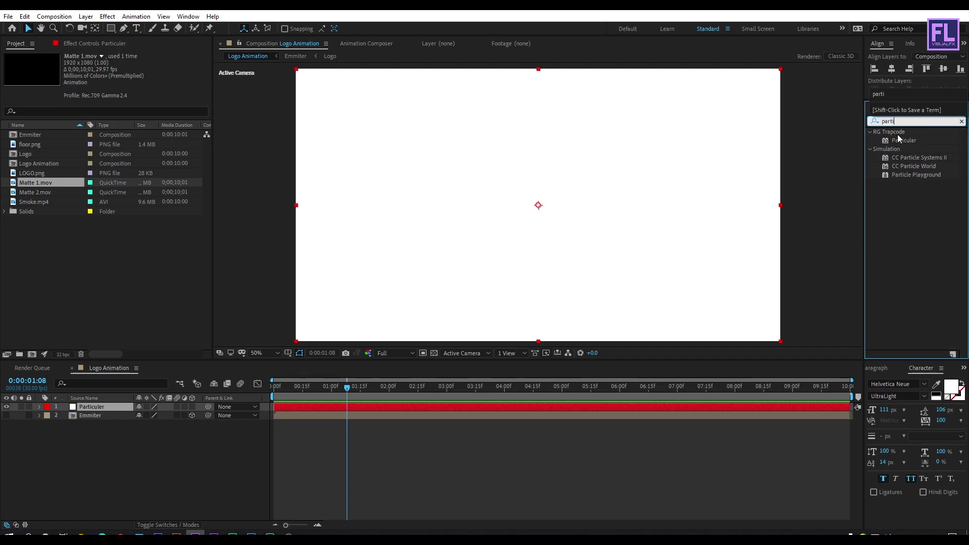
left_click(906, 141)
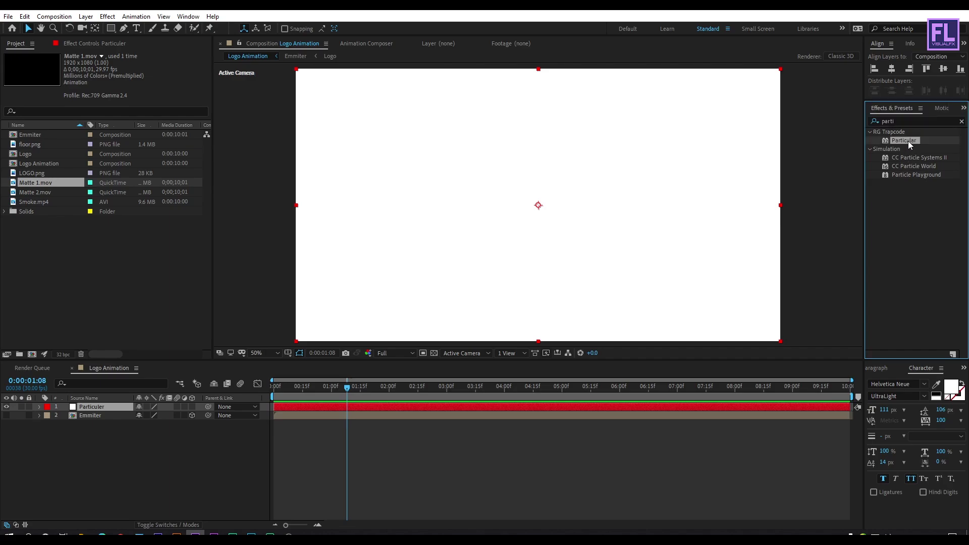
left_click_drag(910, 140, 512, 222)
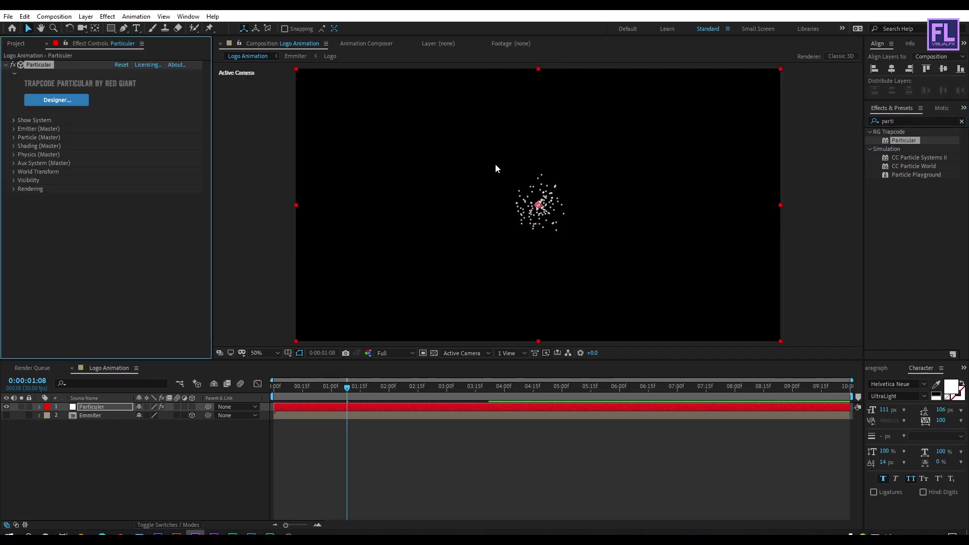
Set the Particular master emitter's Particles/sec to 500000
left_click(13, 129)
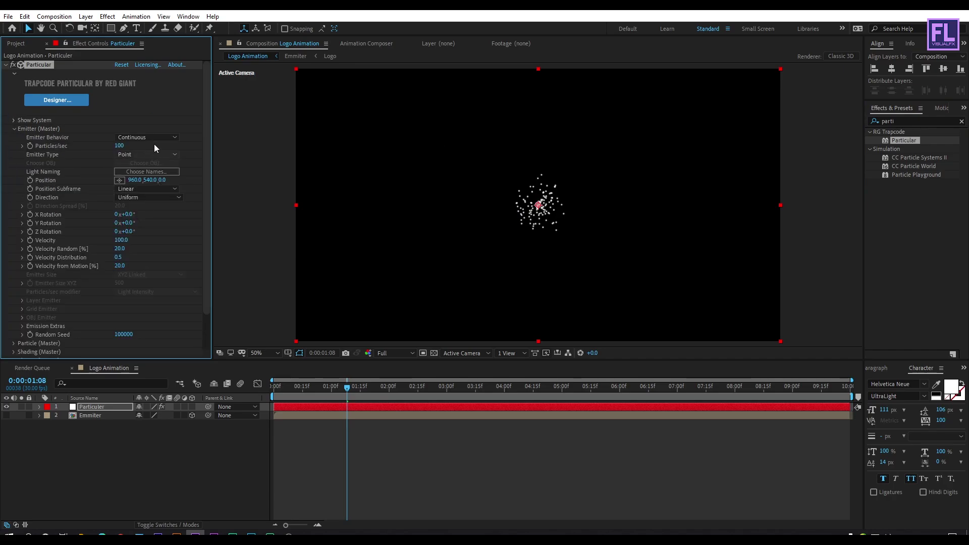
left_click(120, 147)
type("5")
type("00000")
key("Return")
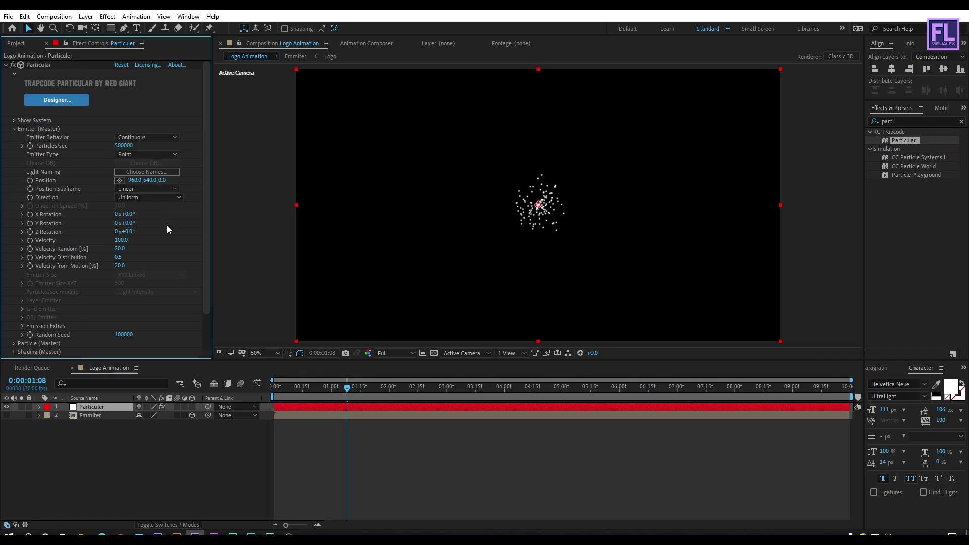
Set the Particular emitter type to Layer and its velocity to 25
left_click(140, 156)
left_click(146, 220)
left_click(121, 240)
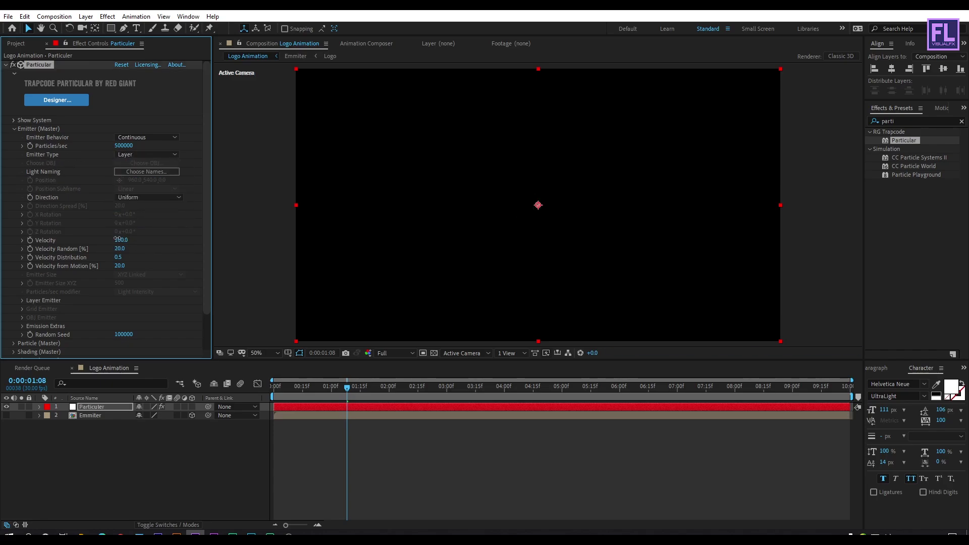
type("25")
key("Return")
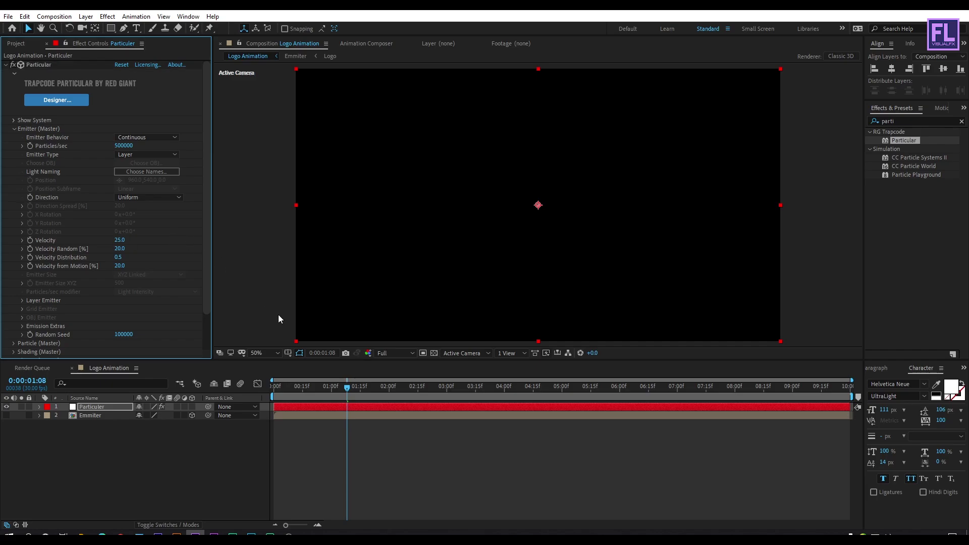
Choose the Emmiter layer as the source layer for Particular's Layer Emitter
left_click_drag(347, 387, 310, 390)
key("space")
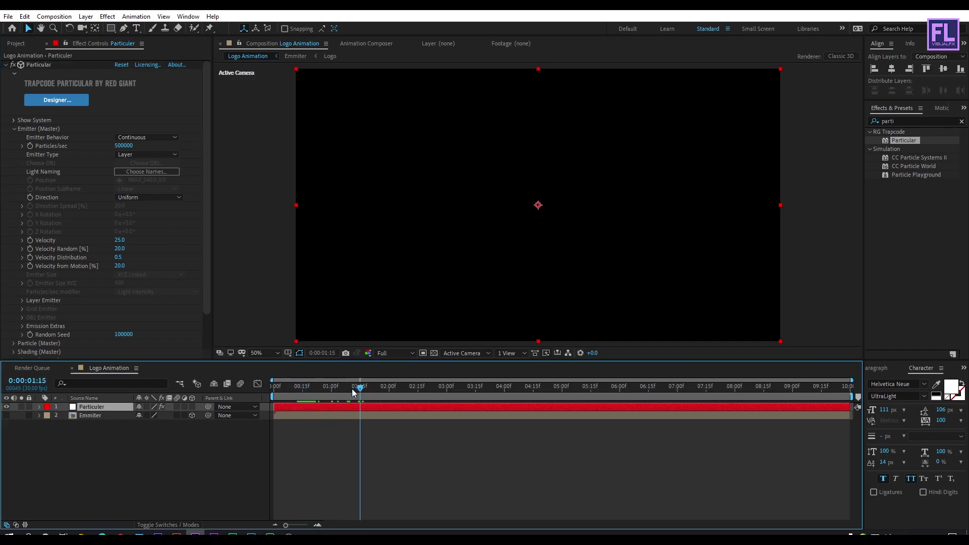
scroll(157, 232, "down", 1)
left_click(23, 277)
left_click(134, 286)
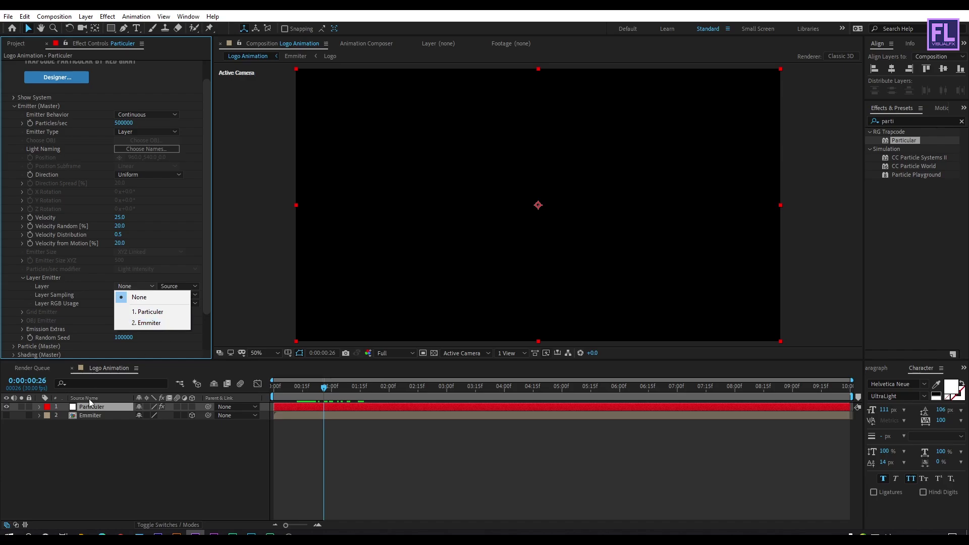
left_click(149, 322)
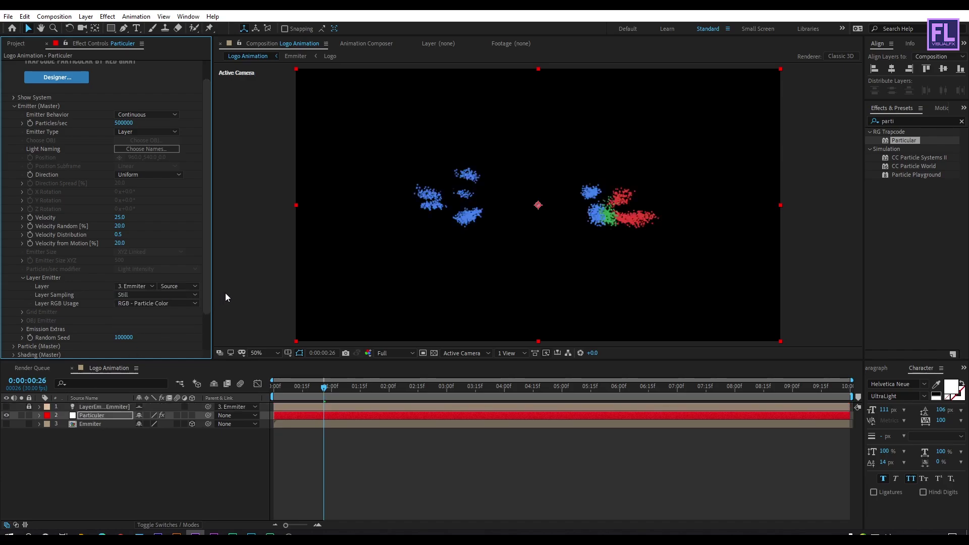
Change the Layer Emitter's Layer Sampling mode and check the particles at a later point in the composition
left_click(151, 294)
left_click(170, 316)
left_click(23, 277)
left_click(15, 106)
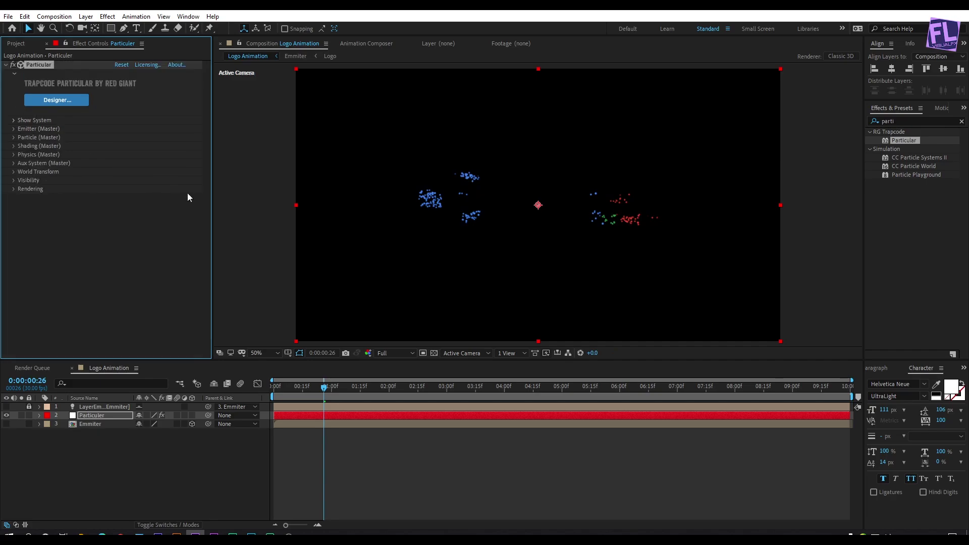
left_click_drag(317, 394, 361, 383)
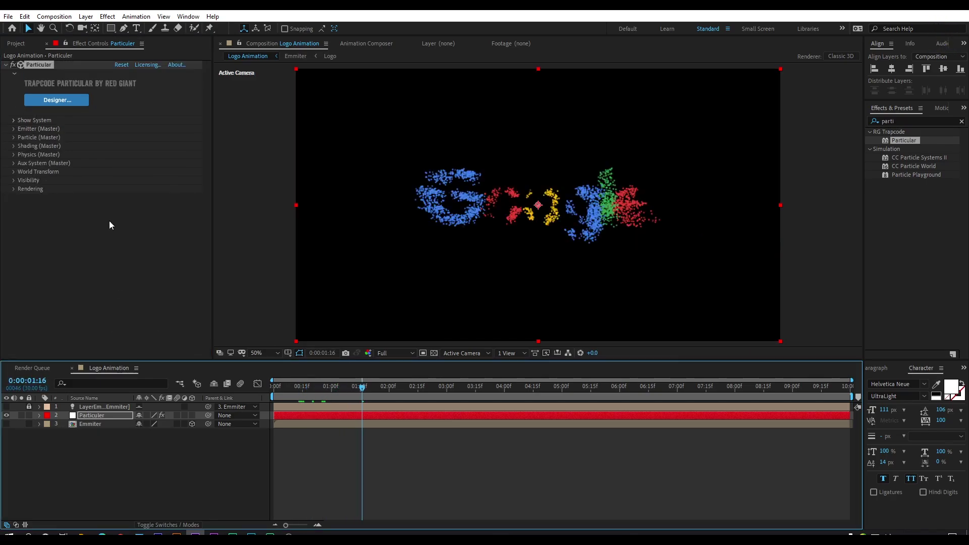
Set the master particle's life to 1.2 seconds and its sphere feather to 0
left_click(14, 137)
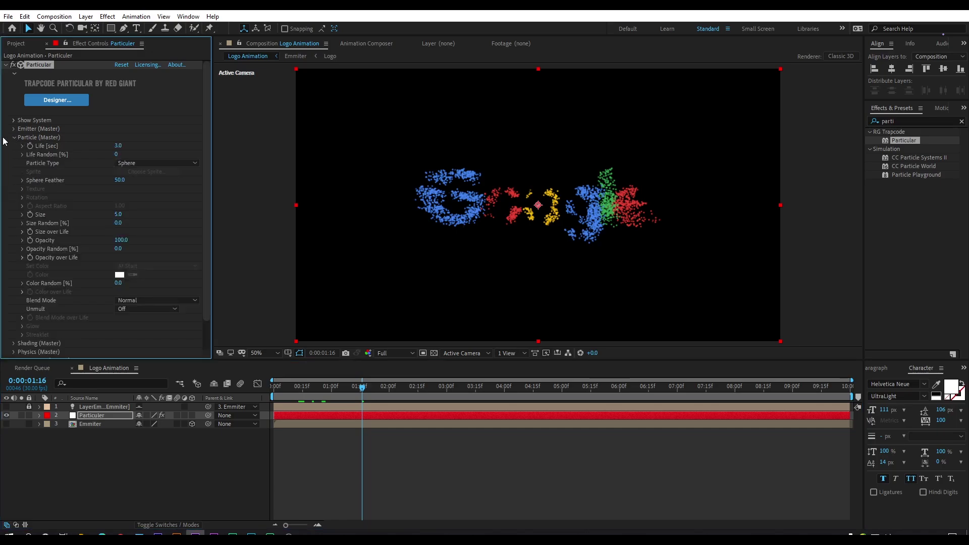
left_click(119, 147)
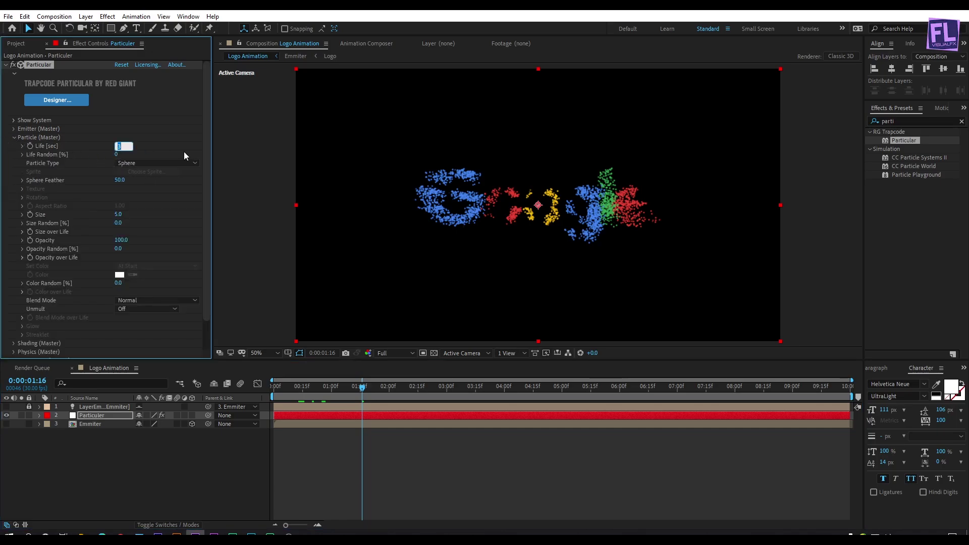
type("1.2")
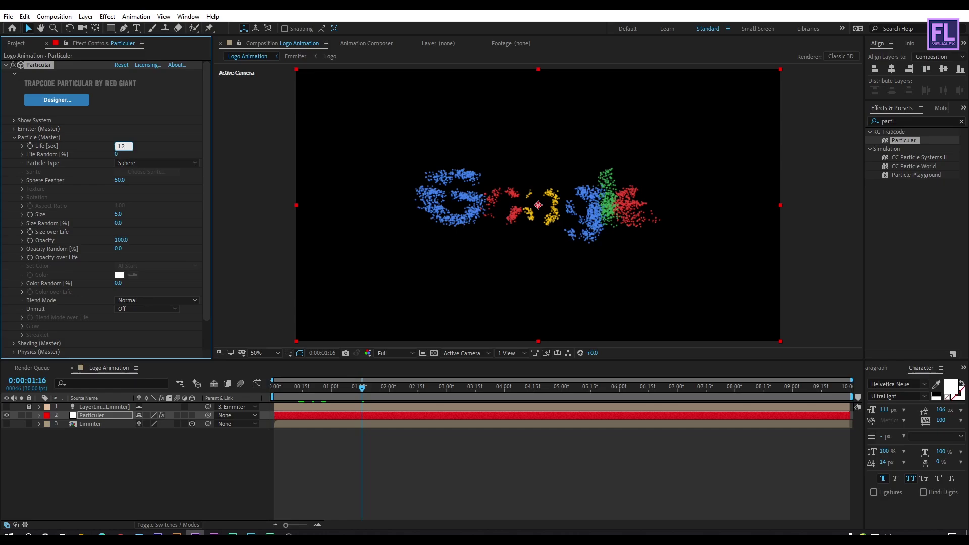
left_click(166, 150)
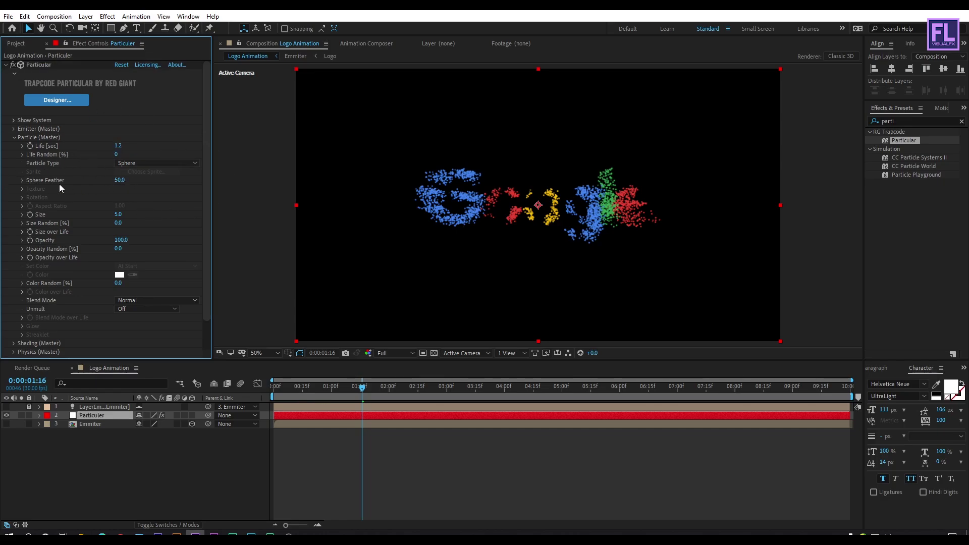
left_click_drag(119, 180, 27, 186)
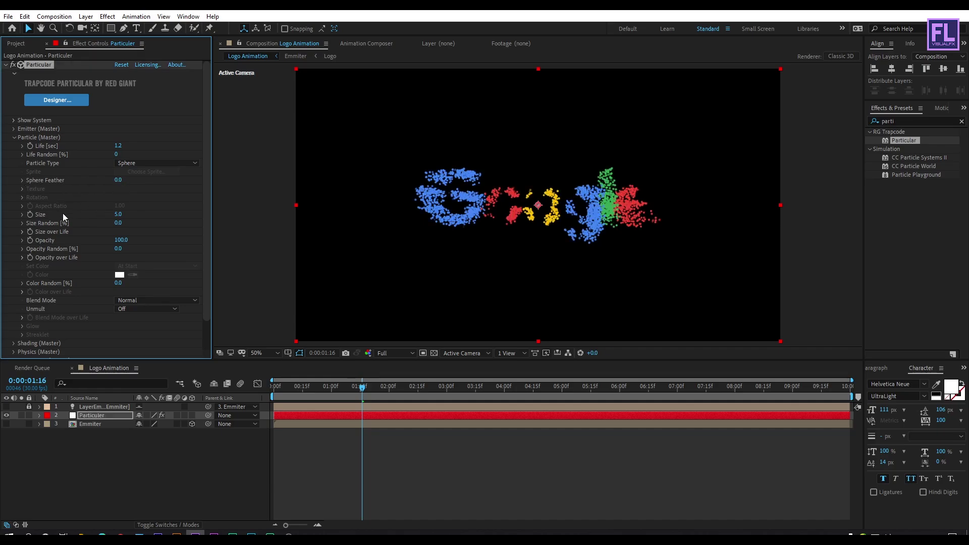
Set the particle size to 15 and Size Random to 50%
left_click(124, 214)
type("15")
key("Tab")
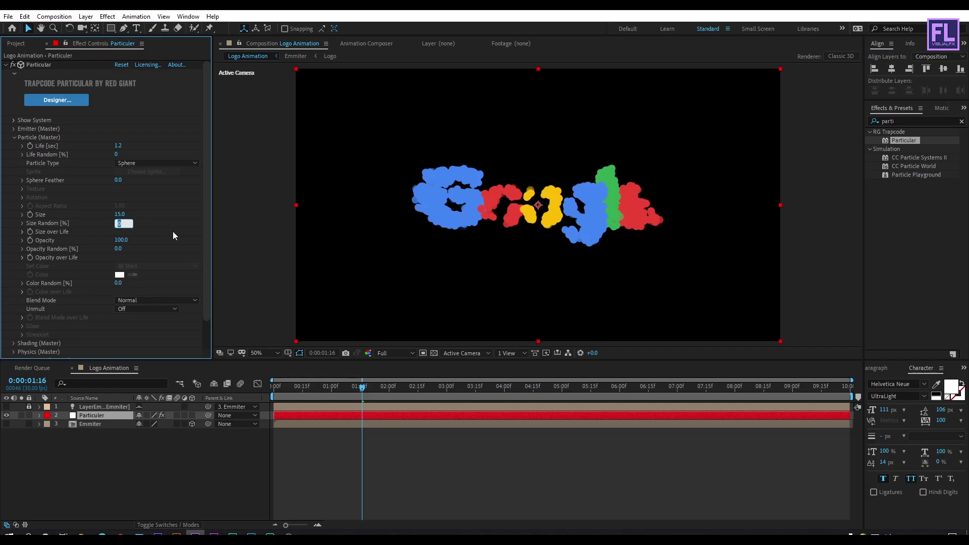
type("50")
left_click(23, 242)
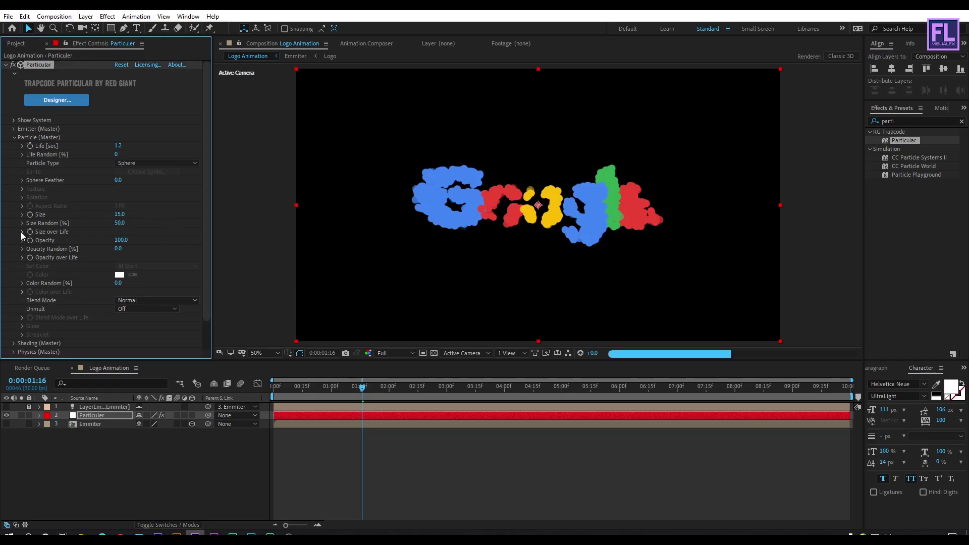
Apply the peaked Size over Life preset that rises quickly from zero and falls gradually back to zero
left_click(22, 232)
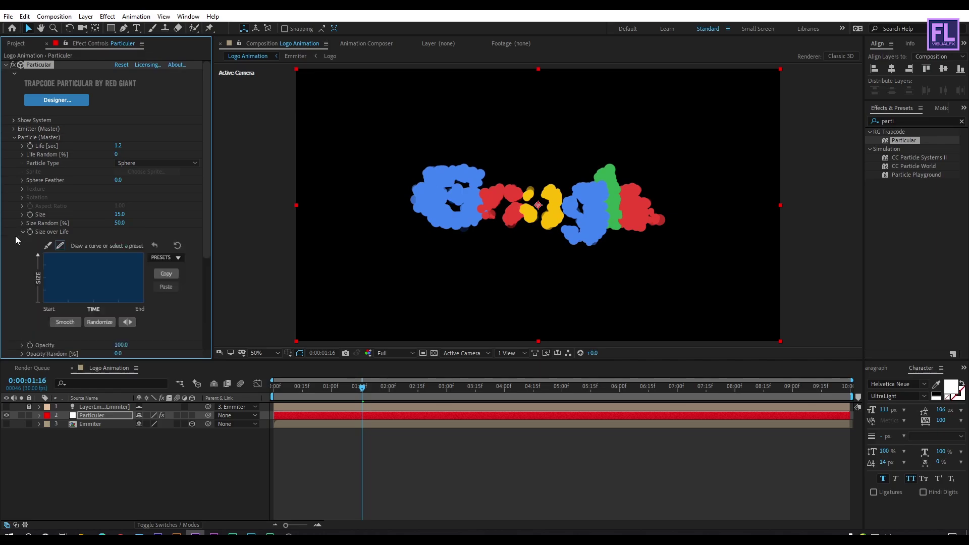
left_click(161, 257)
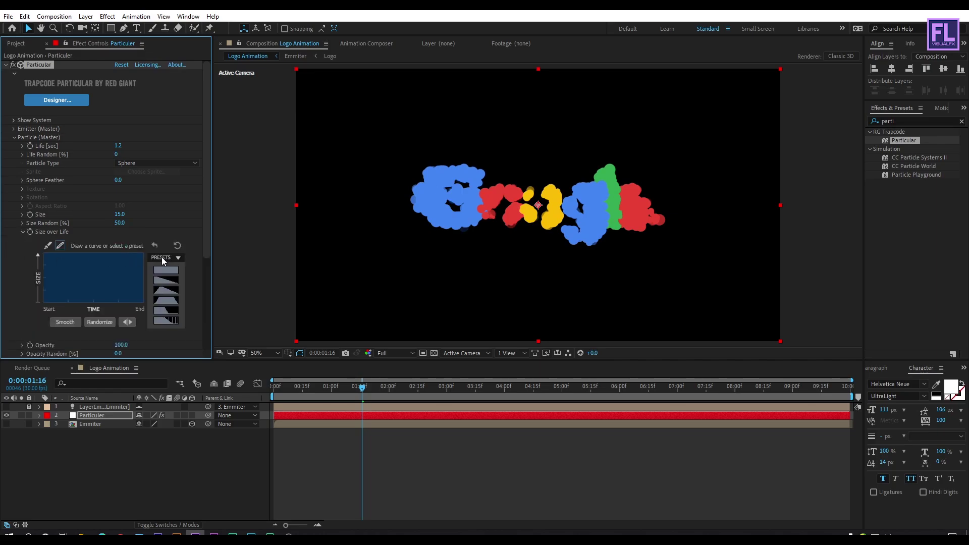
left_click(168, 290)
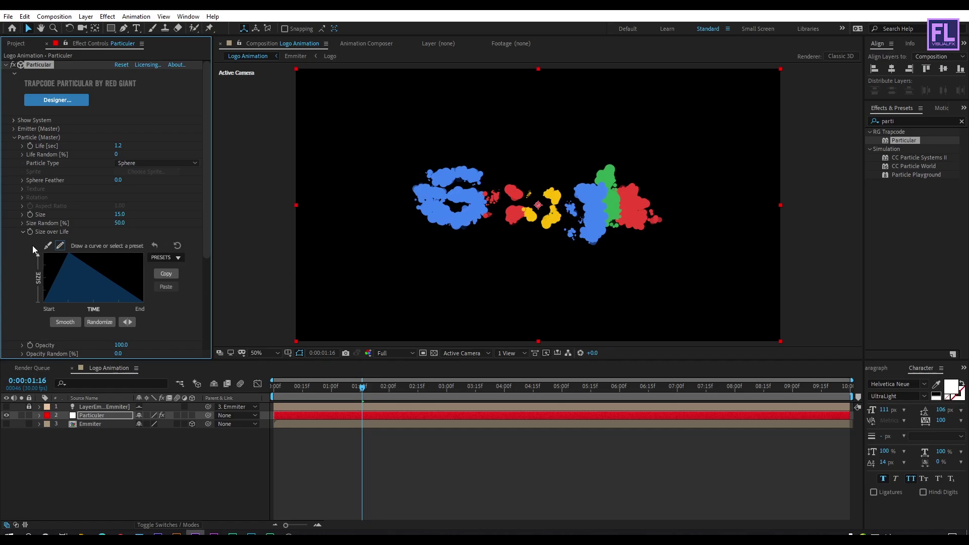
left_click(21, 231)
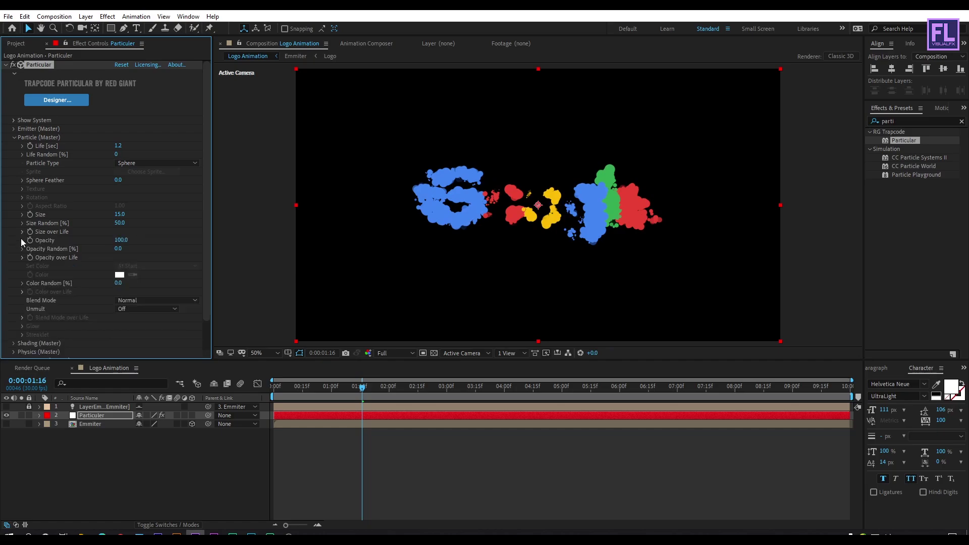
scroll(101, 222, "down", 2)
left_click(14, 104)
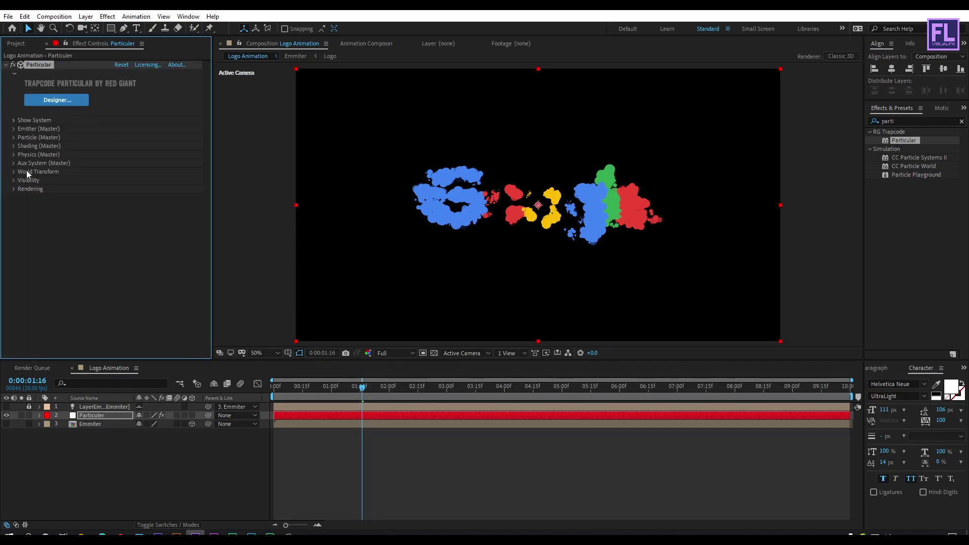
Enable Shadowlet for Main in Particular's master shading settings
left_click(12, 146)
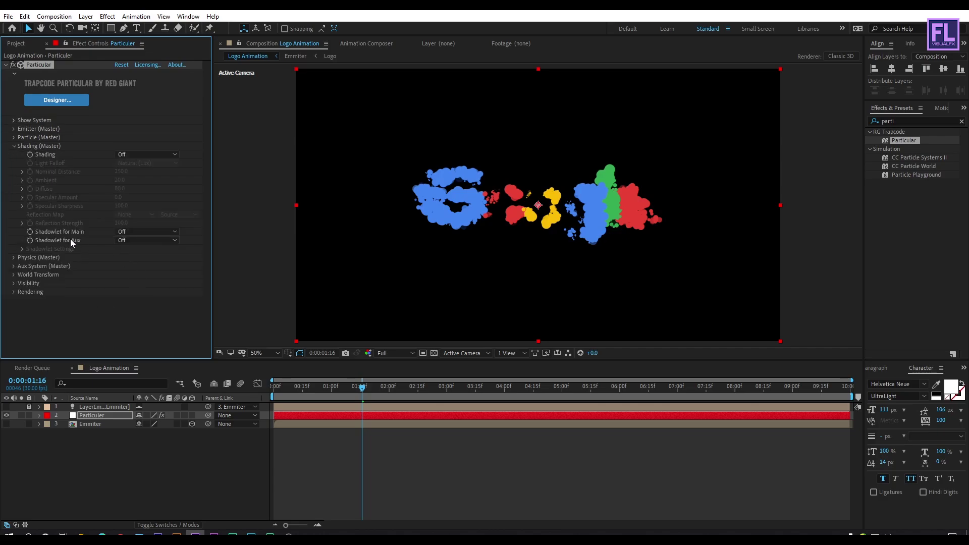
left_click(138, 232)
left_click(150, 253)
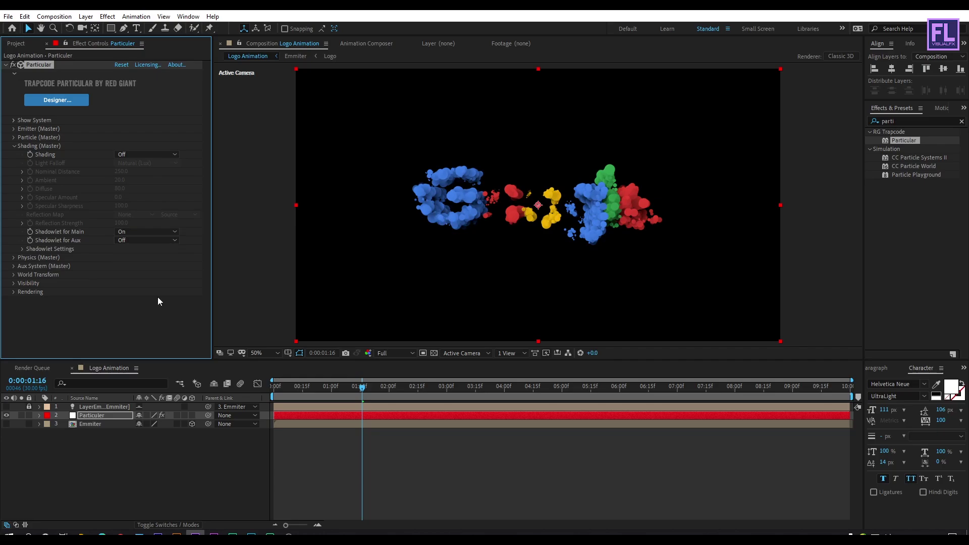
left_click(14, 146)
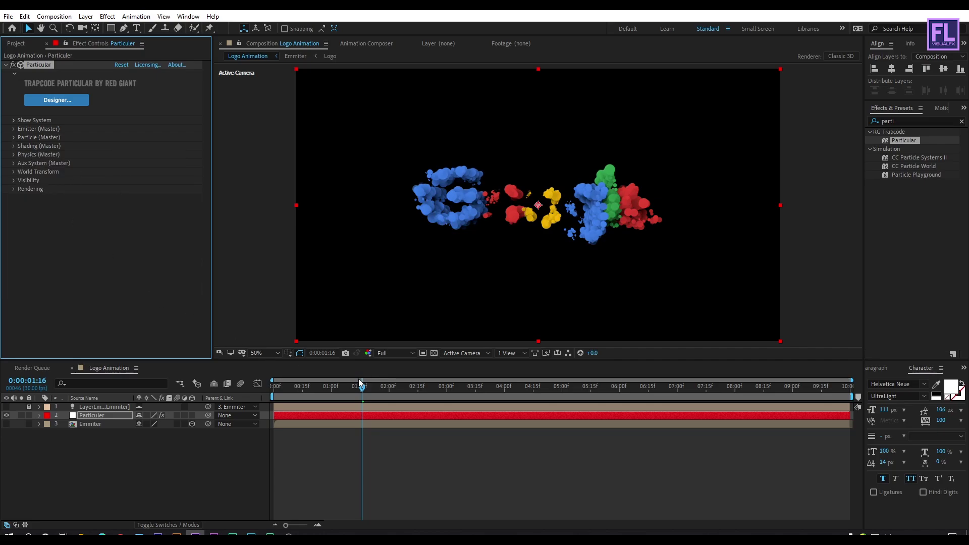
left_click(140, 461)
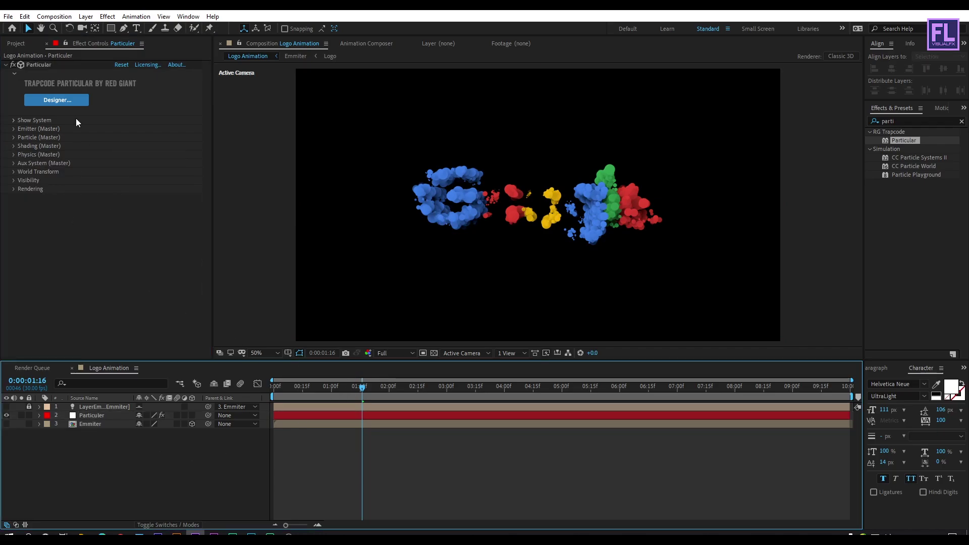
Add the Logo composition below the Emmiter layer and place Matte 2.mov directly above it
left_click(23, 43)
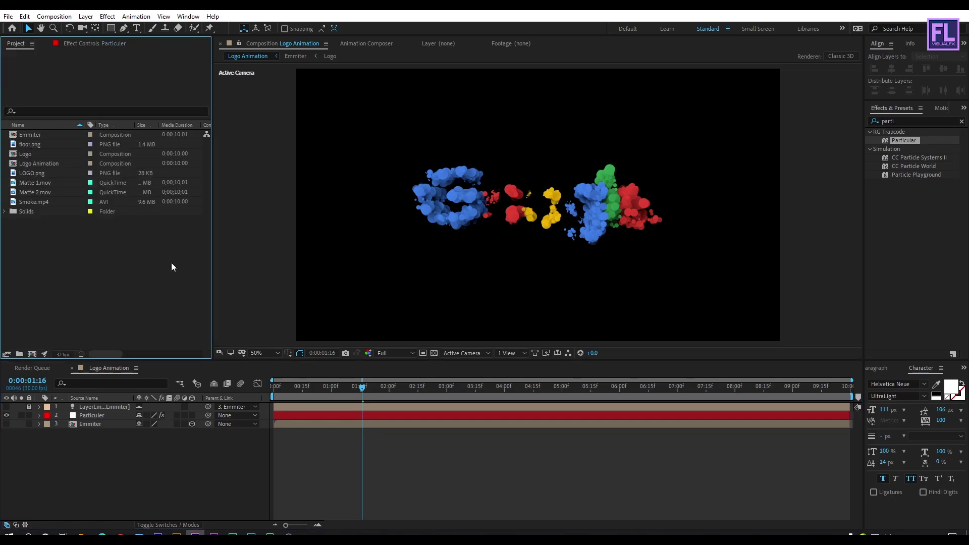
left_click(62, 154)
left_click_drag(31, 154, 104, 432)
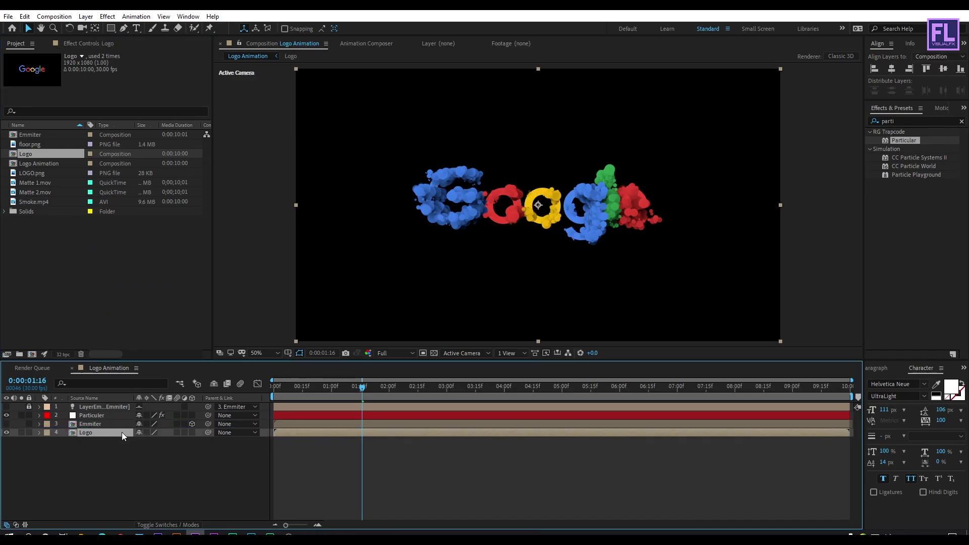
left_click(38, 191)
left_click_drag(41, 192, 107, 428)
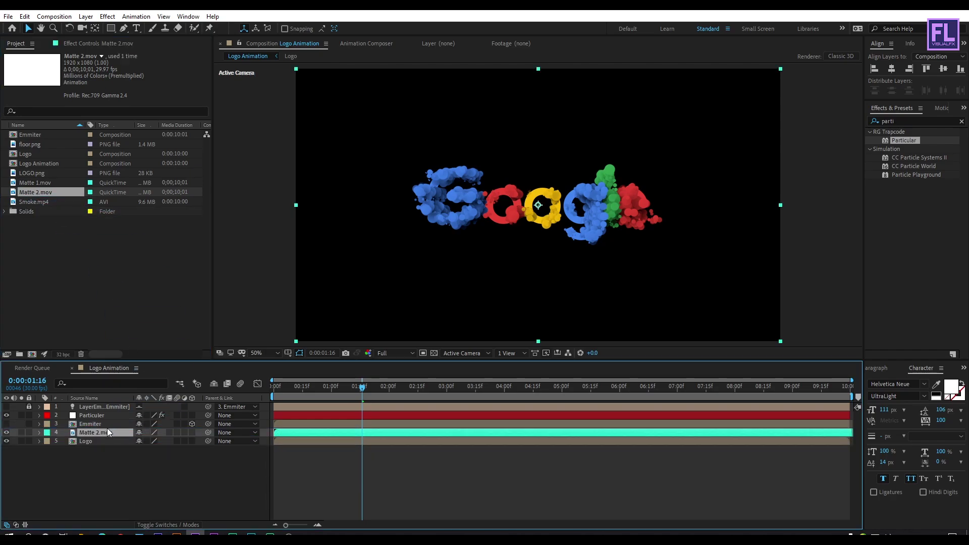
Set the Logo layer's track matte to Alpha Inverted Matte "Matte 2.mov"
key("F4")
left_click(119, 465)
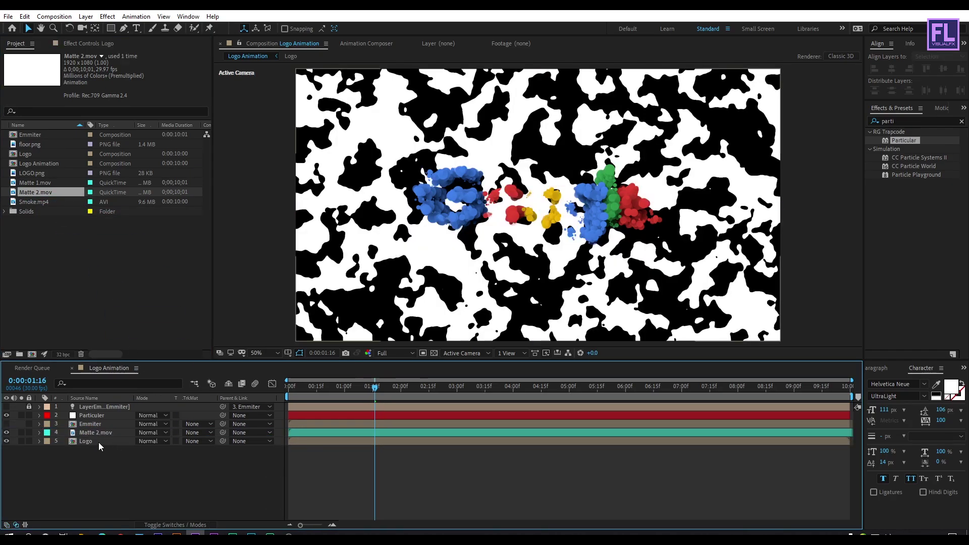
left_click(99, 442)
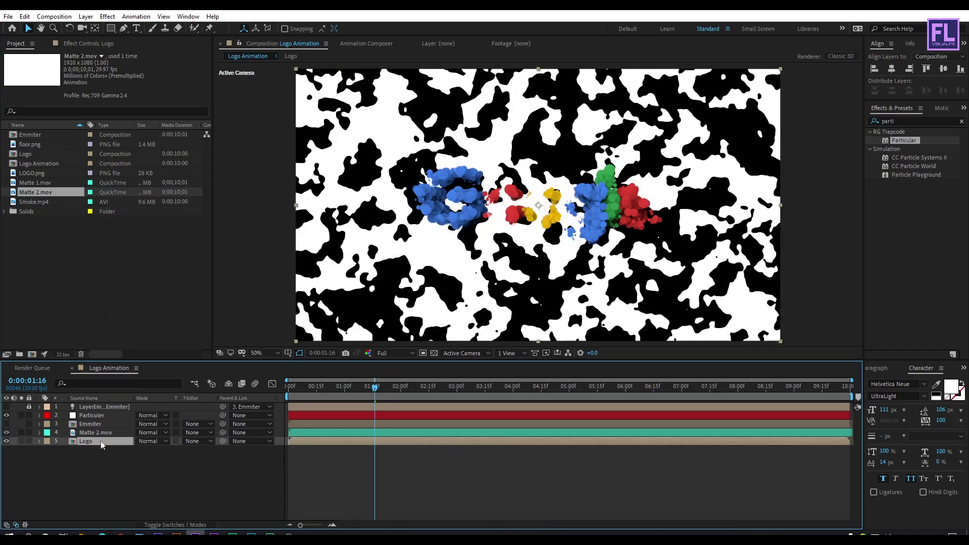
left_click(190, 441)
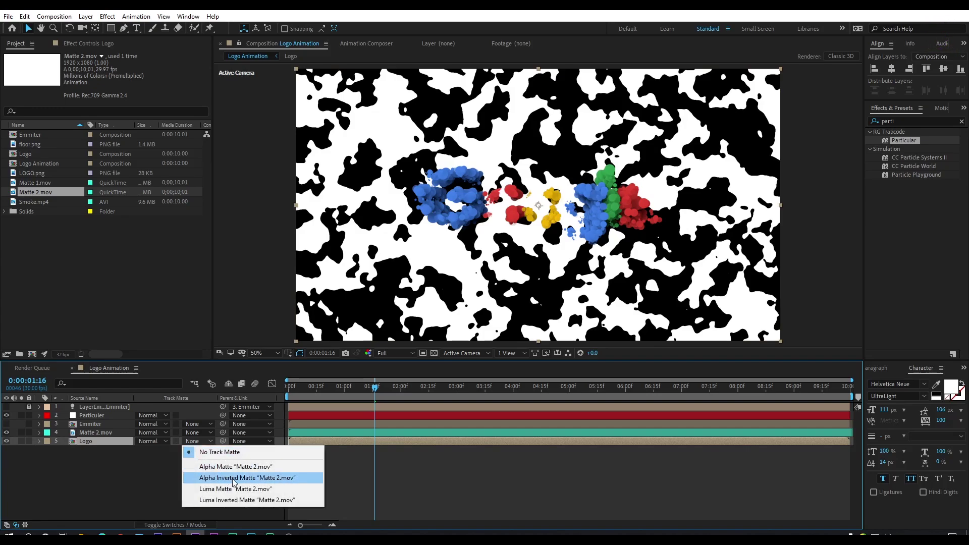
left_click(233, 478)
Reduce the preview resolution to Half and scrub through the logo reveal to 0:00:05:21
left_click(382, 392)
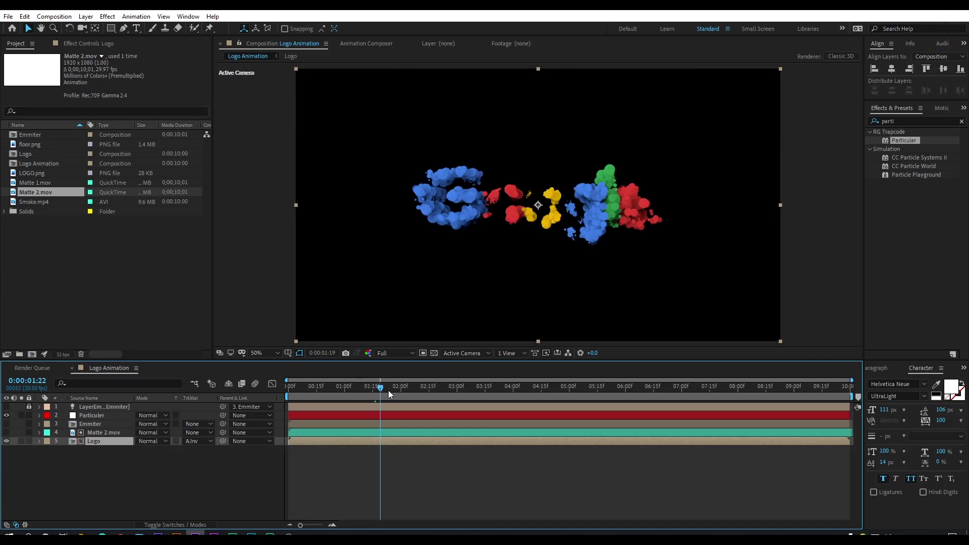
left_click(404, 392)
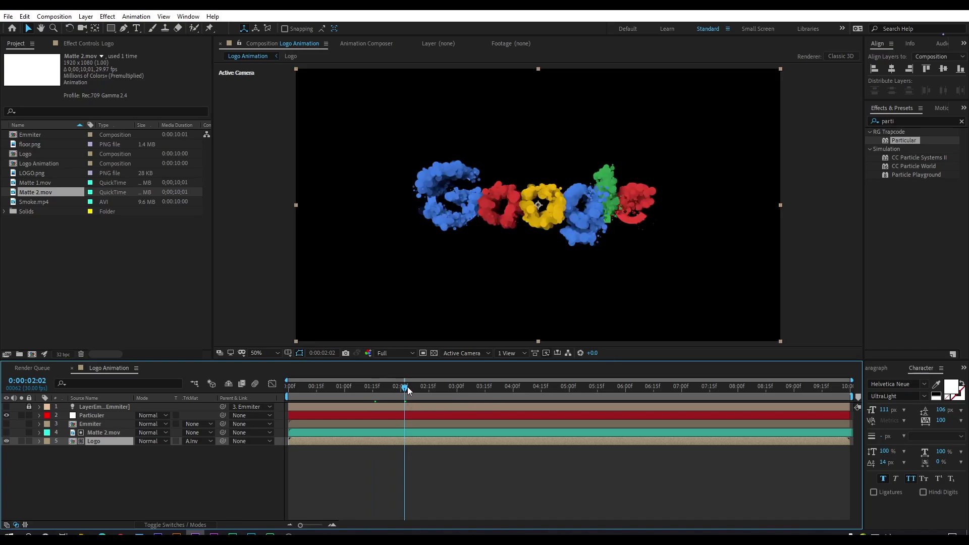
left_click_drag(408, 390, 438, 388)
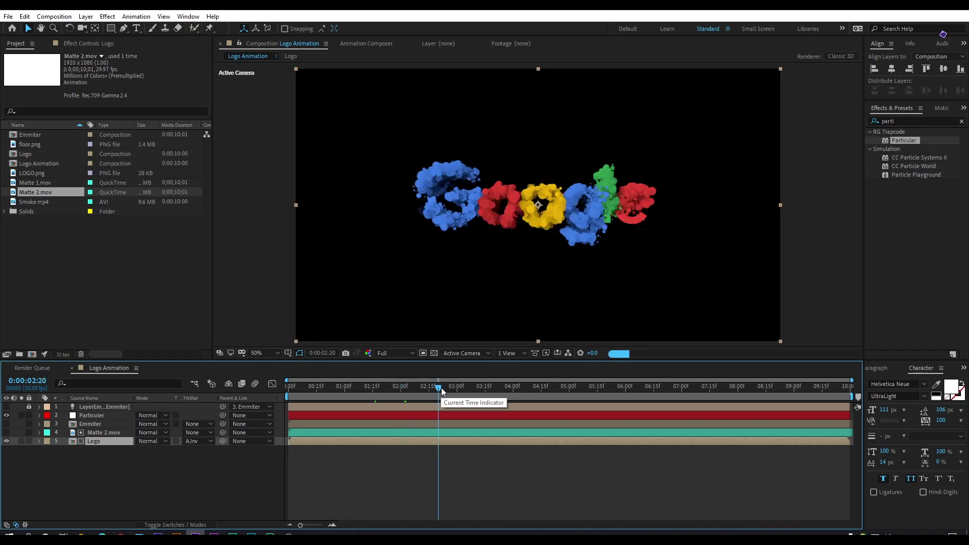
left_click(389, 353)
left_click(399, 387)
left_click_drag(464, 390, 608, 393)
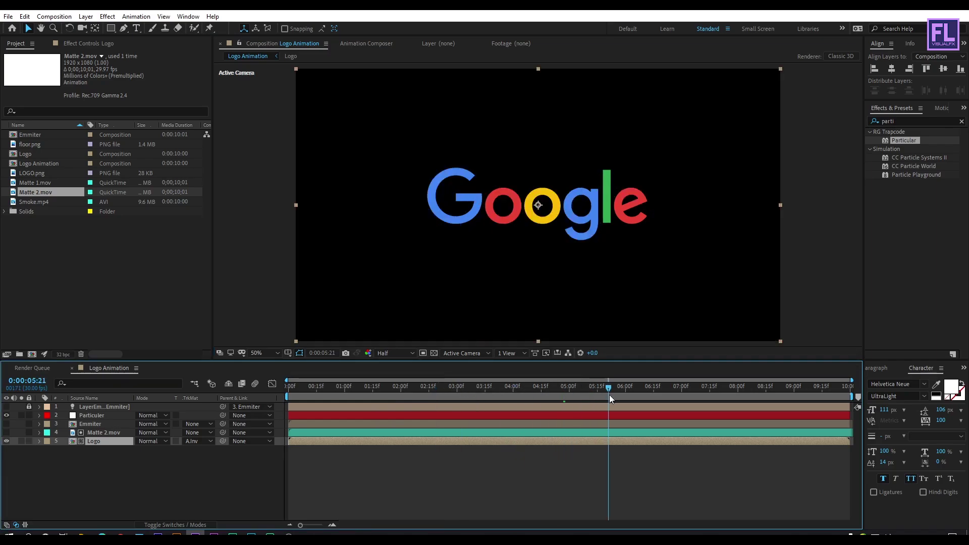
Shift the Matte 2.mov and Logo layers together so they start about 11 frames into the composition
left_click_drag(103, 467, 150, 437)
left_click_drag(307, 434, 316, 430)
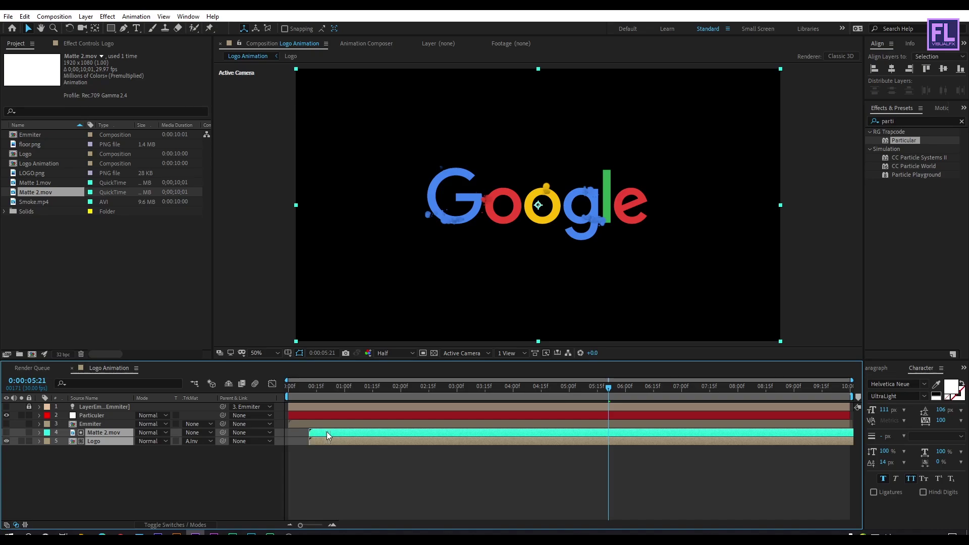
left_click(359, 462)
Preview the logo animation from the start at Full resolution and move the current time to 0:00:01:28
left_click(355, 387)
key("Home")
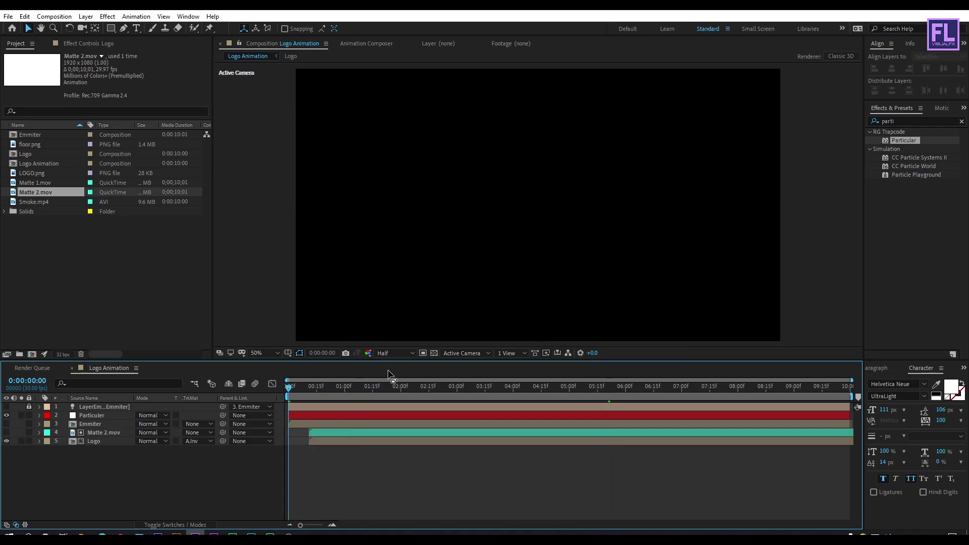
left_click(392, 355)
left_click(395, 378)
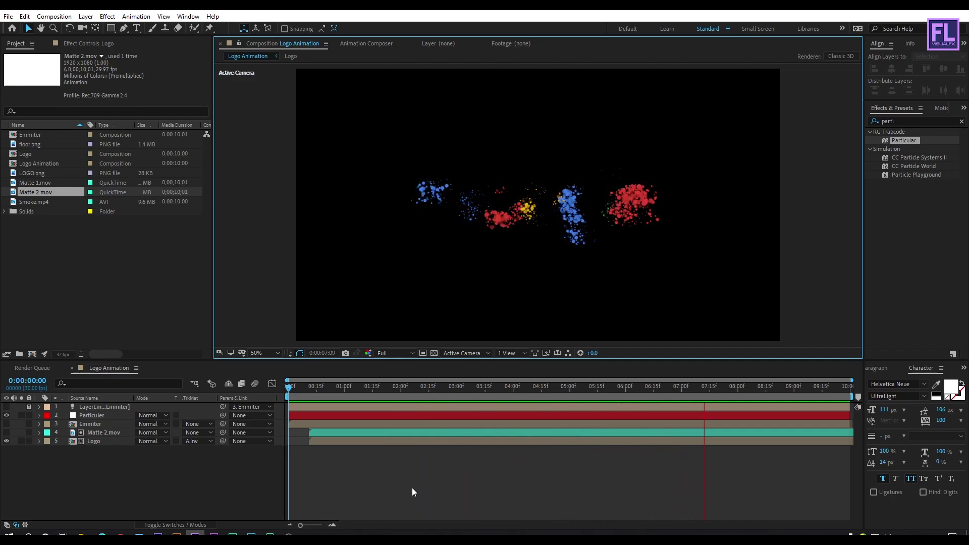
left_click(342, 384)
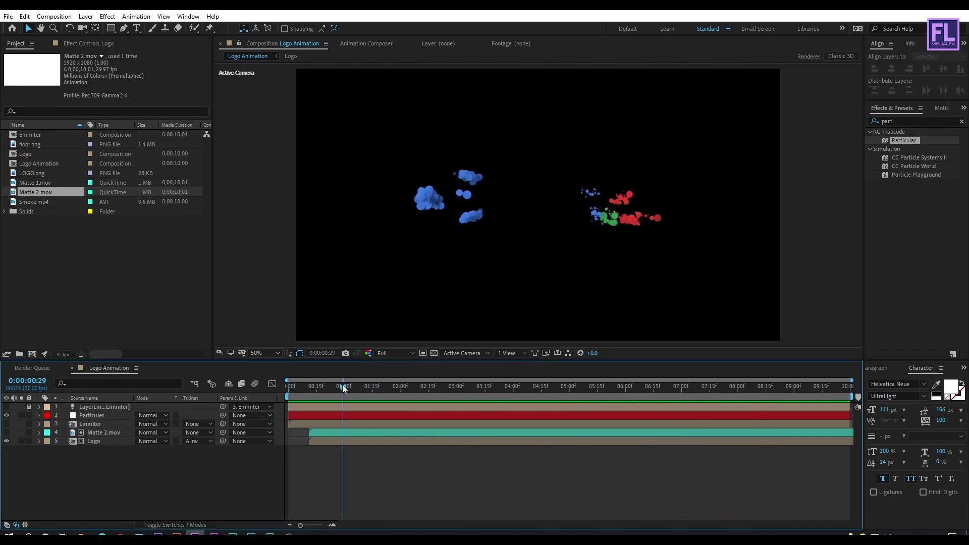
mouse_move(389, 385)
left_mouse_down()
mouse_move(700, 387)
mouse_move(310, 380)
mouse_move(612, 380)
mouse_move(386, 382)
mouse_move(398, 386)
left_mouse_up()
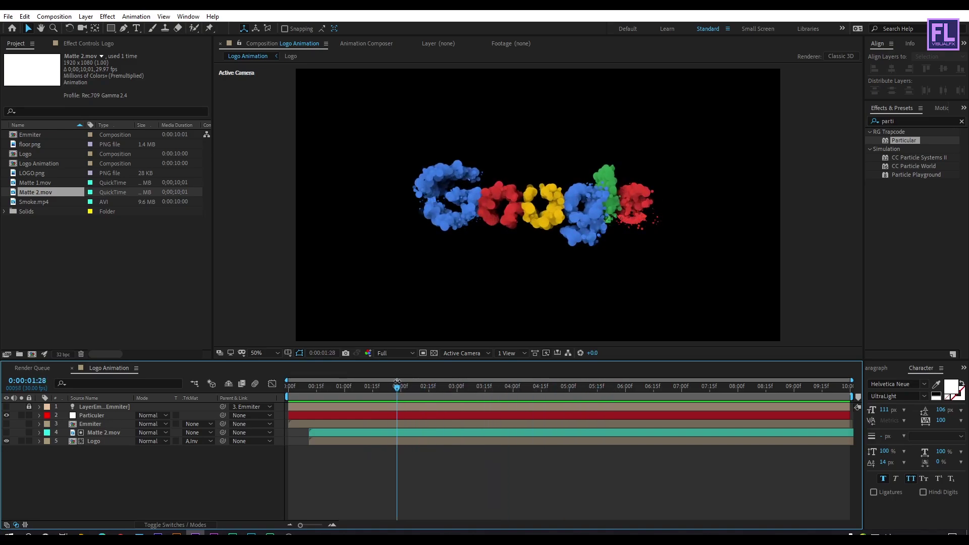
Add a new adjustment layer above all layers in the Logo Animation composition
right_click(114, 477)
mouse_move(157, 366)
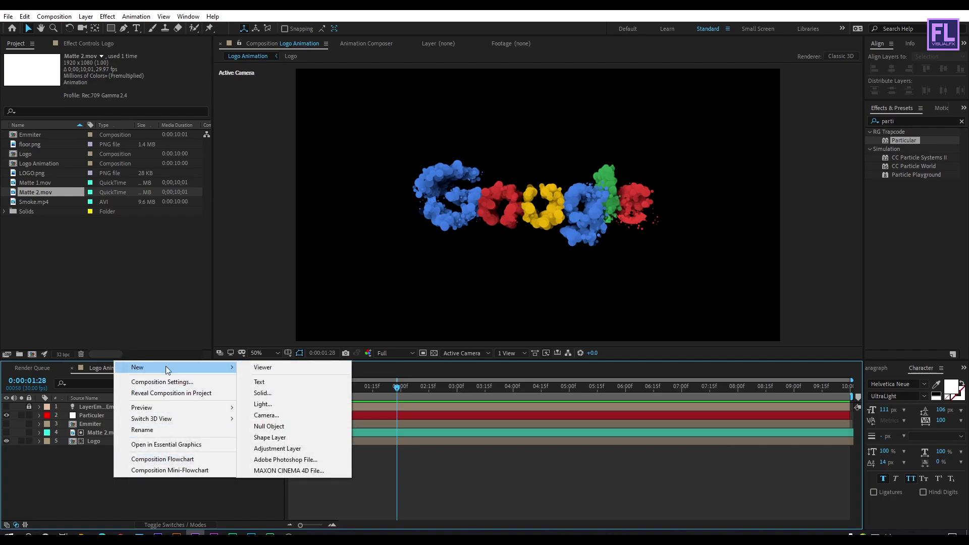
left_click(308, 448)
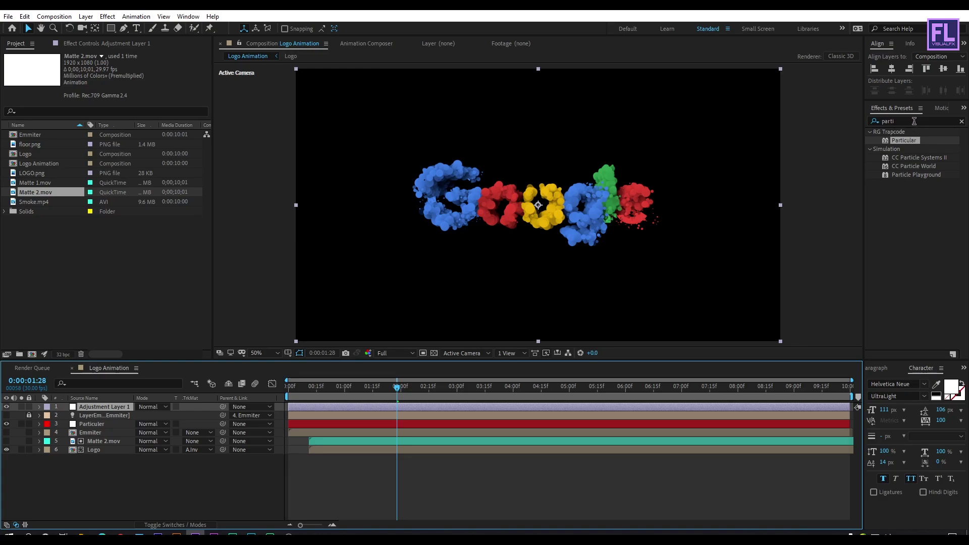
Apply the Stylize Glow effect to the adjustment layer and set its Glow Radius to 600
key("ctrl+5")
type("glow")
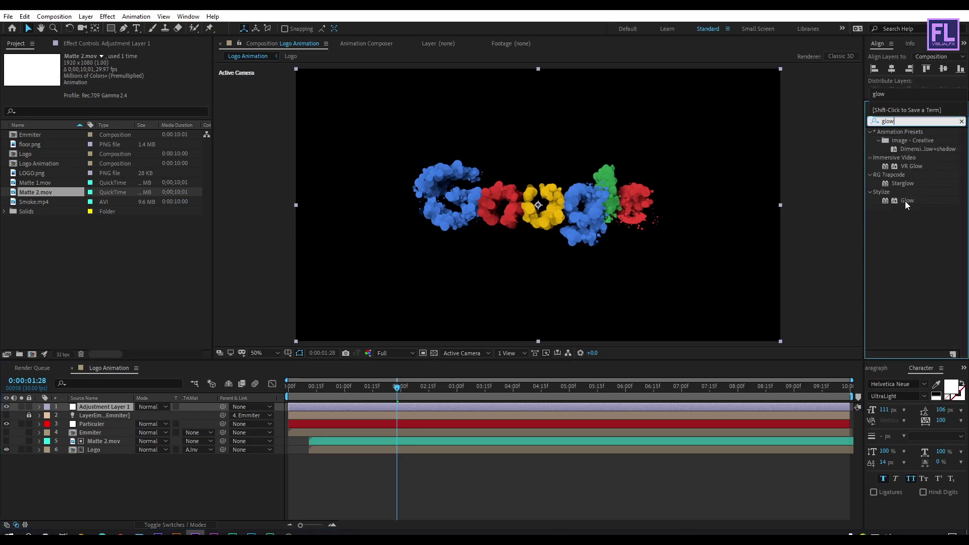
left_click(905, 201)
left_click_drag(912, 199, 99, 406)
left_click_drag(119, 90, 411, 86)
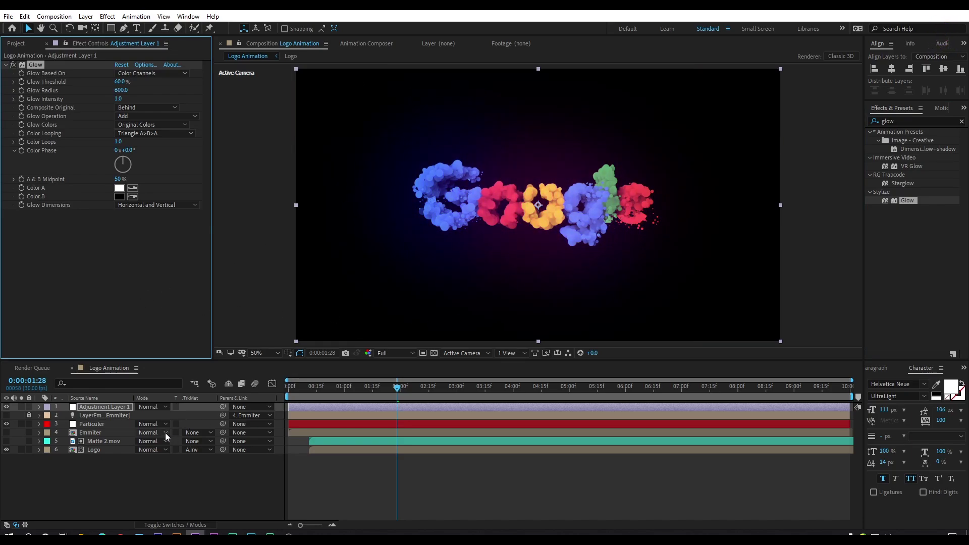
left_click(129, 493)
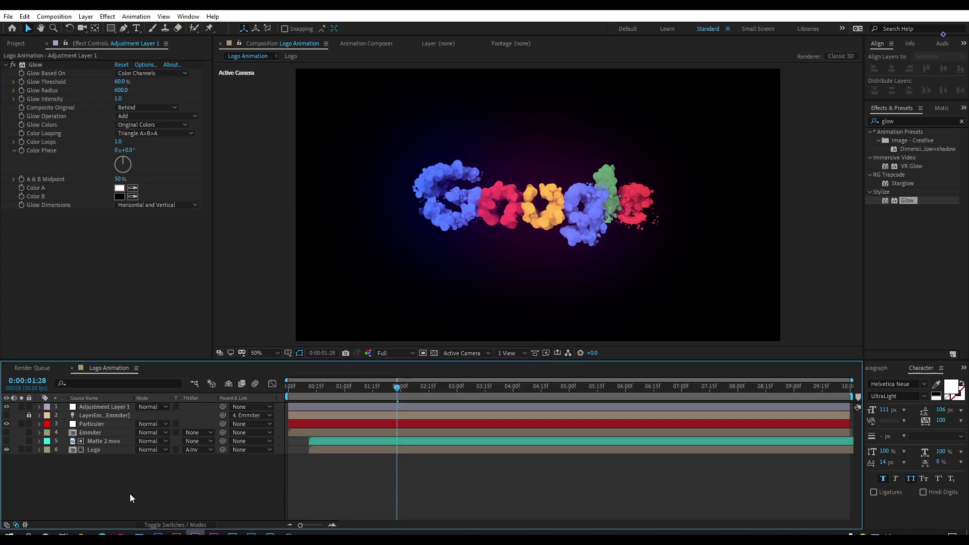
Create a new 1920 x 1080, 30 fps, 10-second composition named Main
left_click(21, 43)
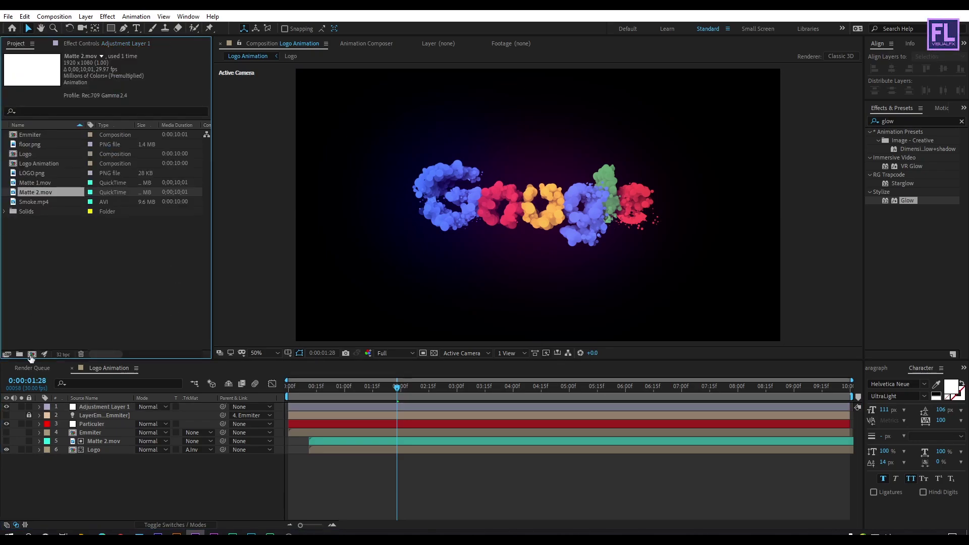
left_click(32, 355)
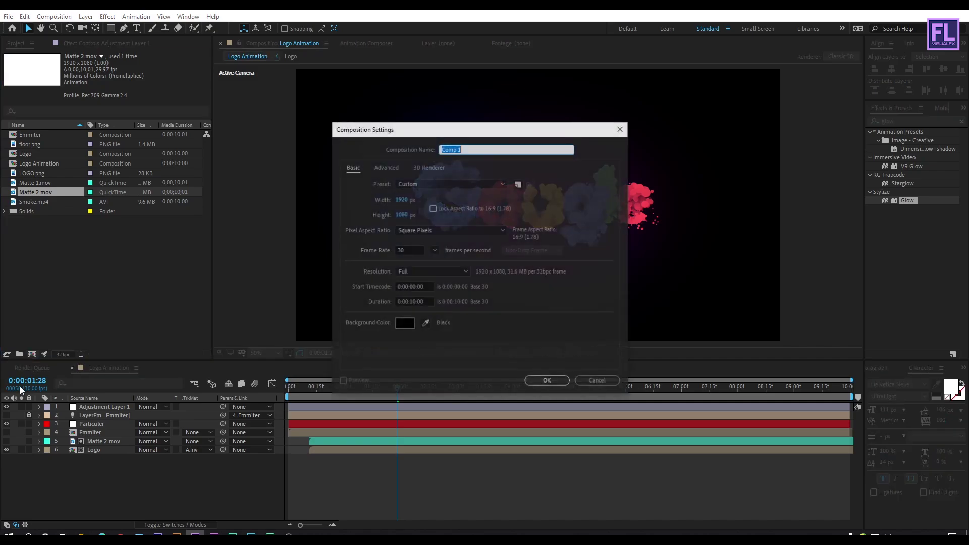
left_click_drag(440, 131, 456, 134)
type("Main")
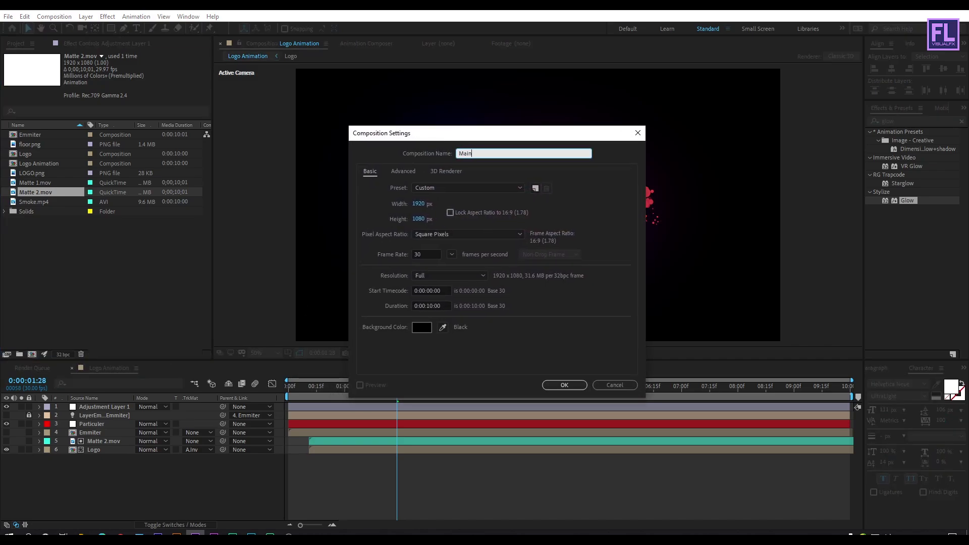
left_click_drag(423, 134, 408, 105)
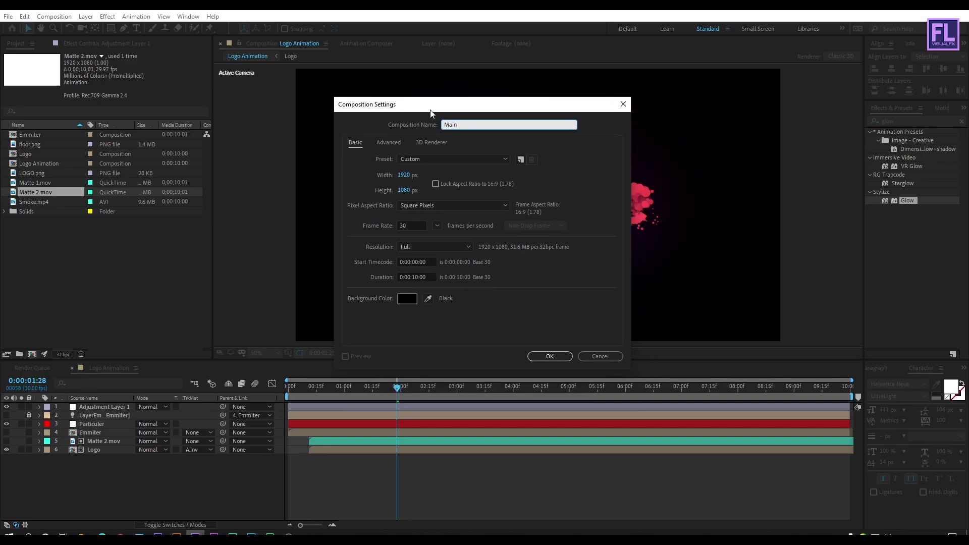
left_click(550, 356)
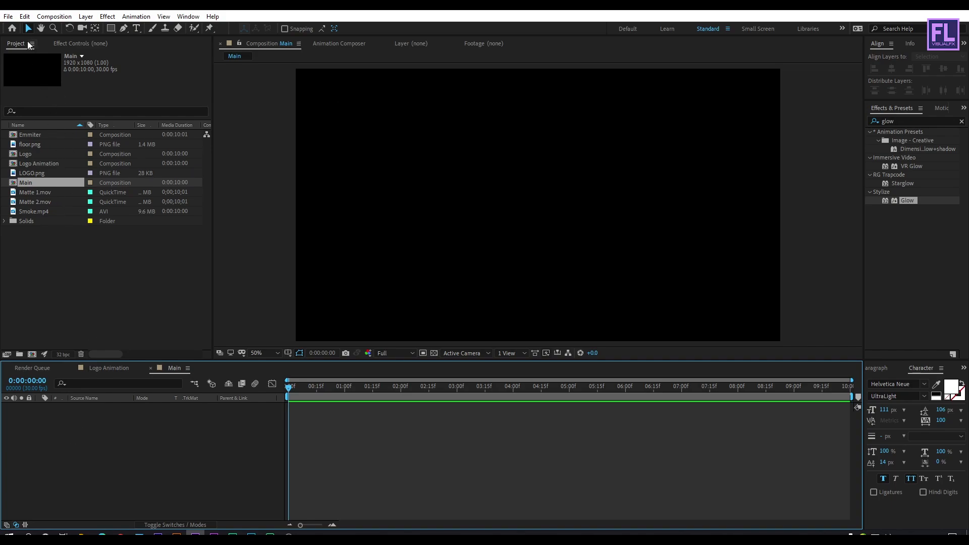
Add the Logo Animation composition to Main and move the current time to 0:00:02:20
left_click(31, 165)
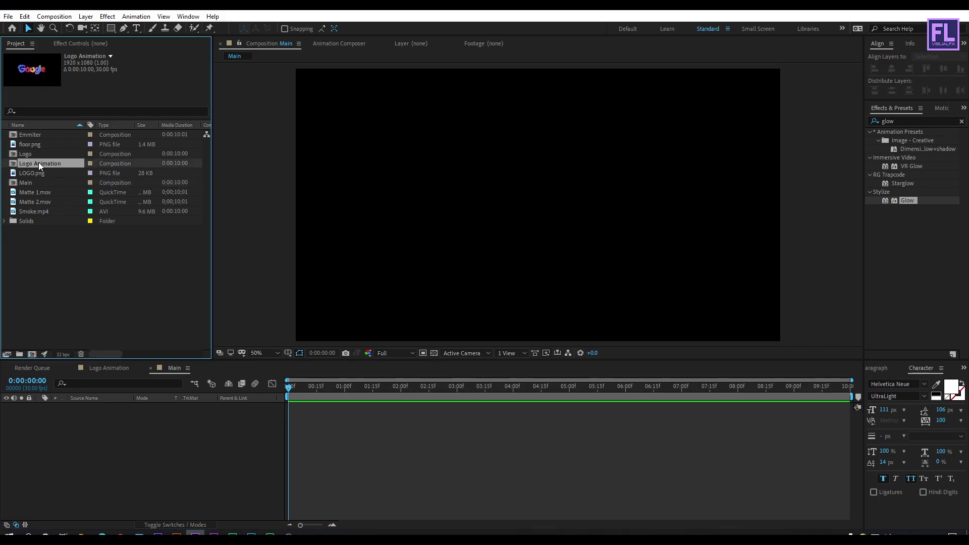
left_click_drag(38, 162, 114, 426)
left_click_drag(291, 387, 438, 388)
Duplicate the Logo Animation layer and flip the lower copy vertically
left_click(110, 407)
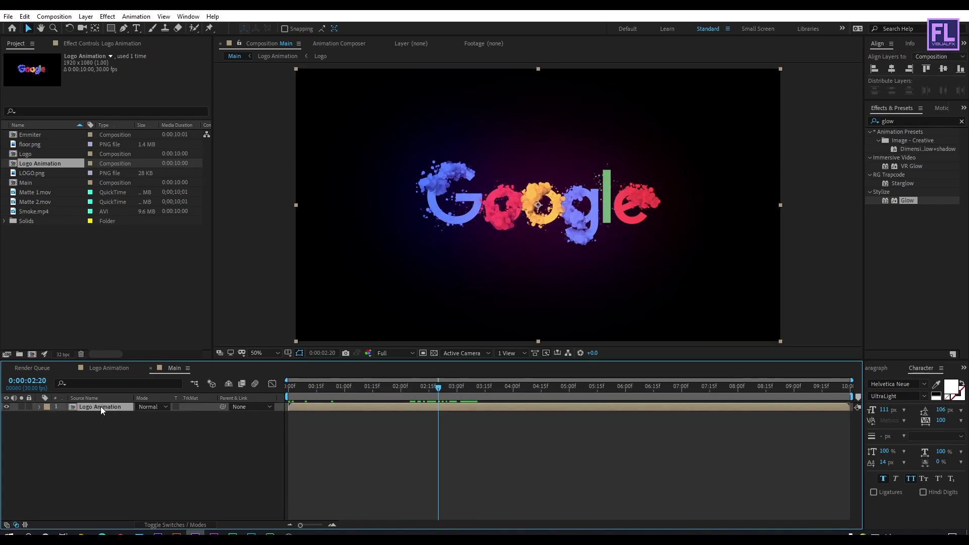
key("ctrl+d")
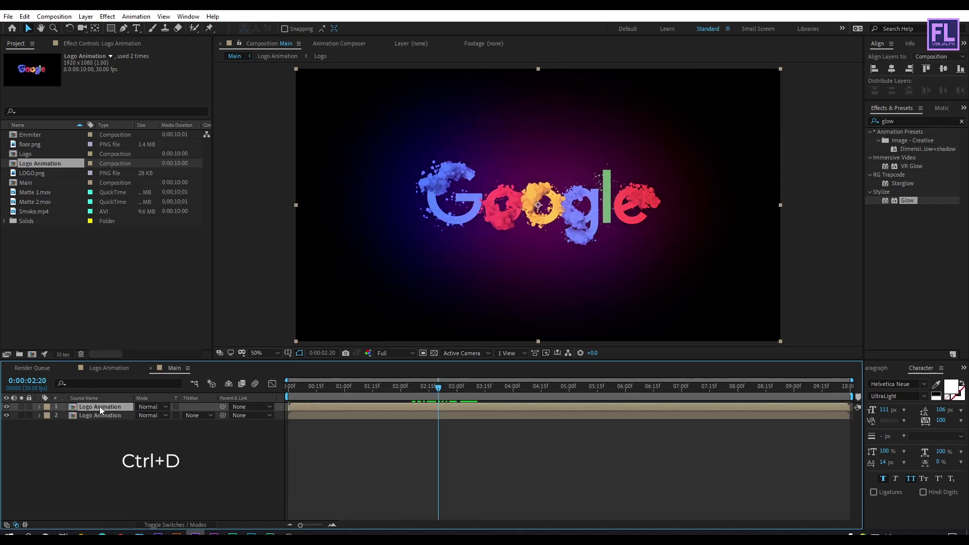
left_click(104, 427)
left_click(88, 416)
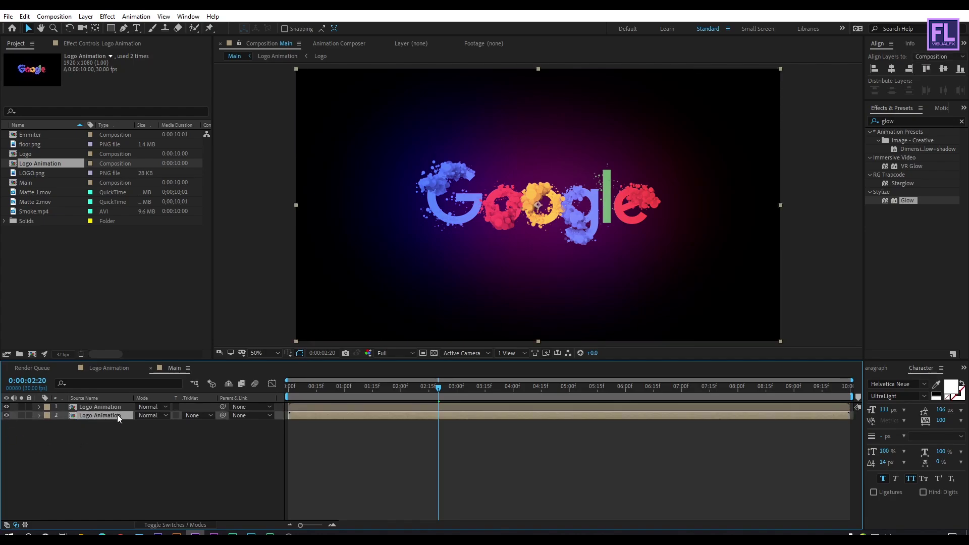
right_click(114, 414)
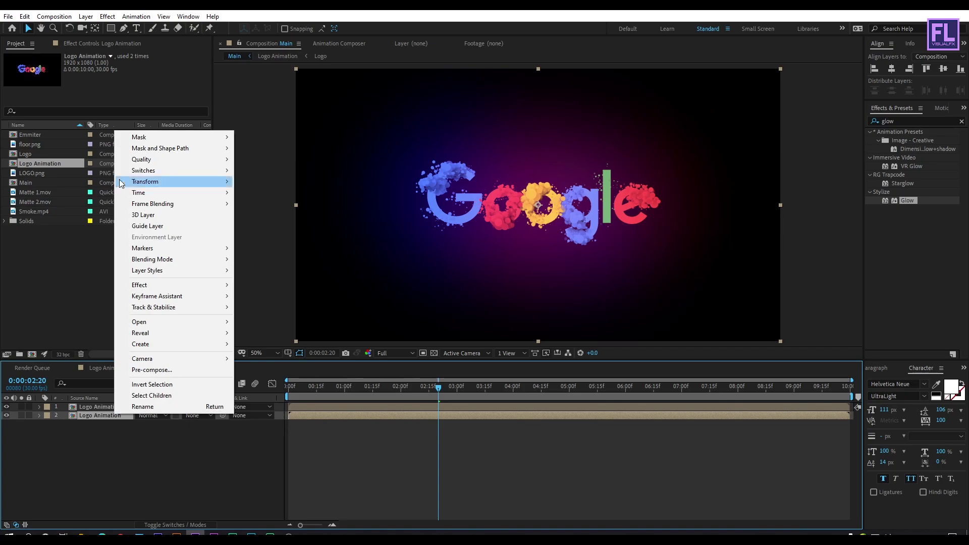
mouse_move(151, 182)
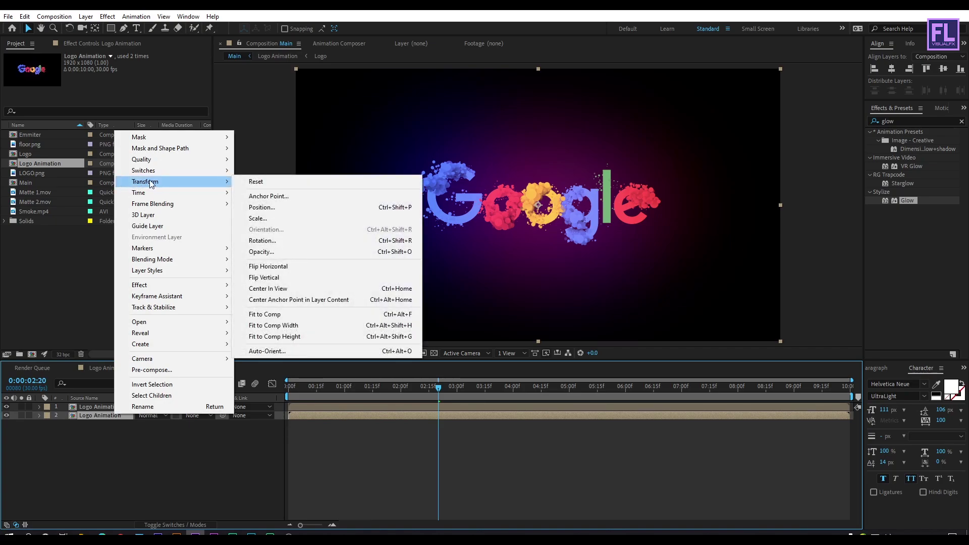
left_click(289, 278)
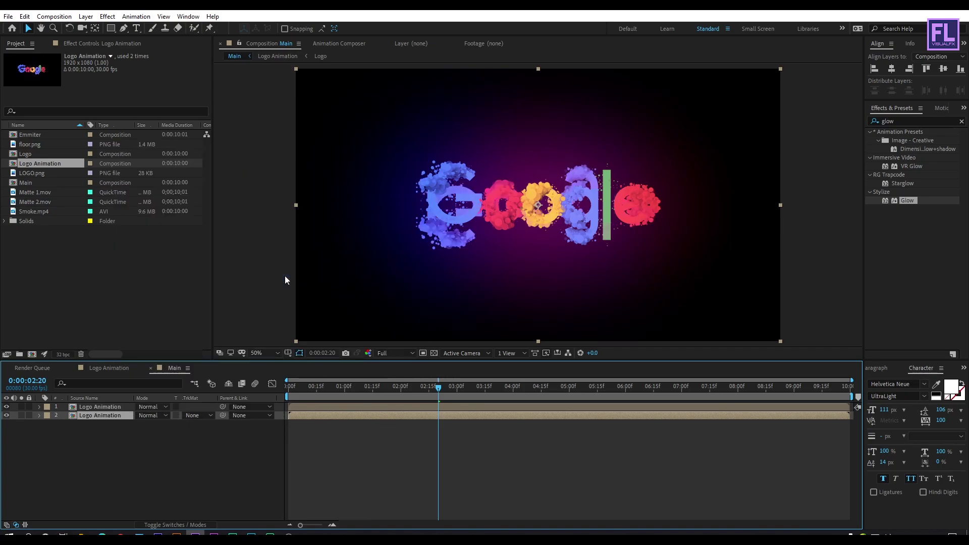
Move the flipped logo copy straight down so it sits below the upright logo as a reflection
left_click_drag(599, 204, 600, 294)
key("Return")
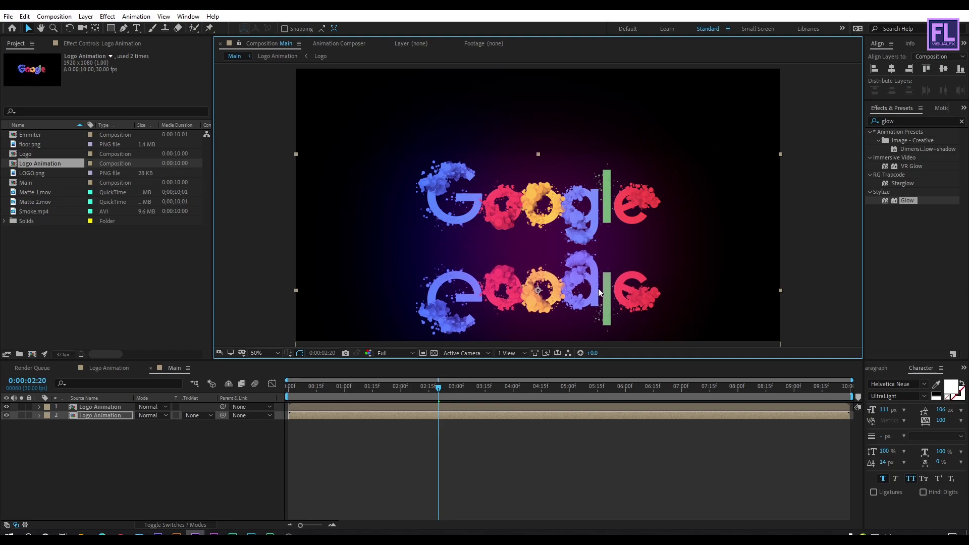
left_click(92, 465)
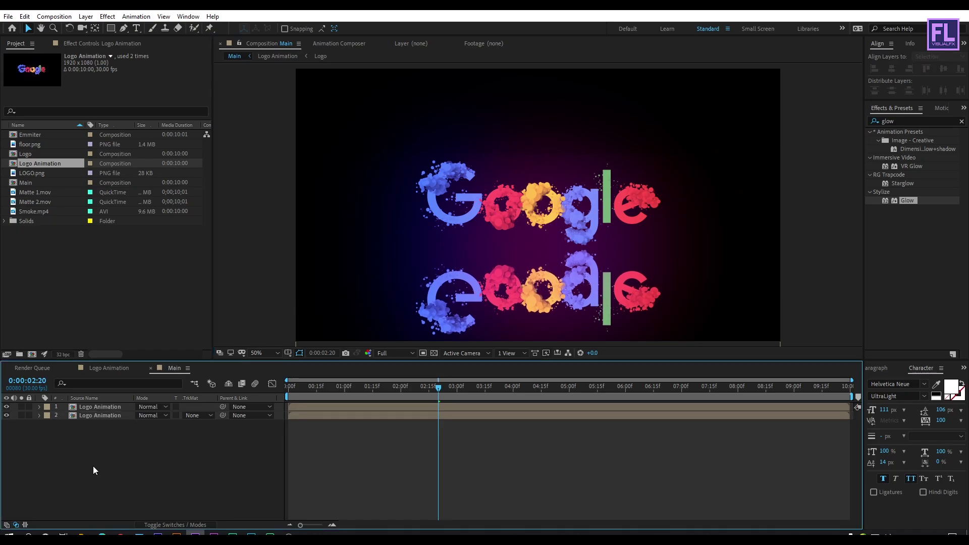
Add a new adjustment layer in Main and place it between the two Logo Animation layers
right_click(92, 466)
mouse_move(185, 355)
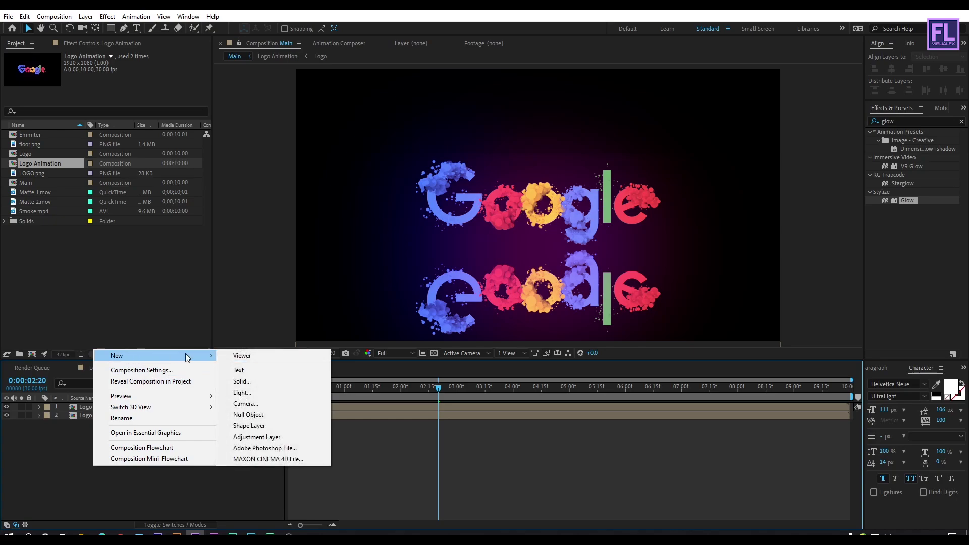
left_click(272, 437)
left_click_drag(104, 405, 104, 421)
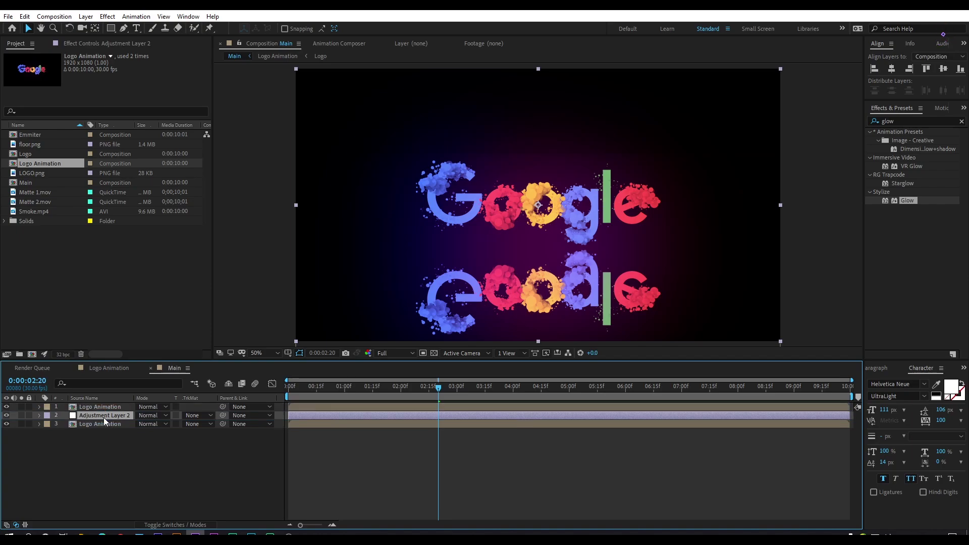
Add floor.png as the lowest layer in Main and hide it
left_click(23, 46)
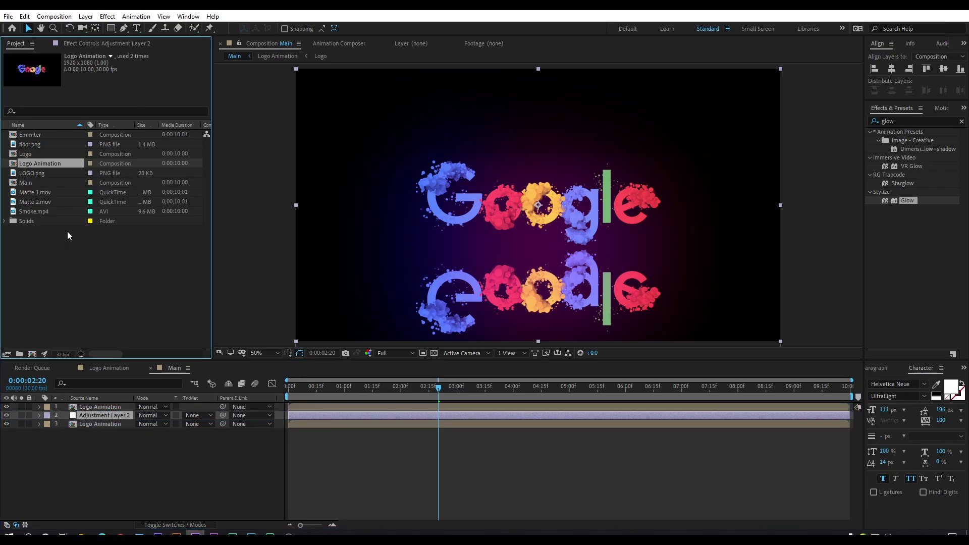
left_click(25, 144)
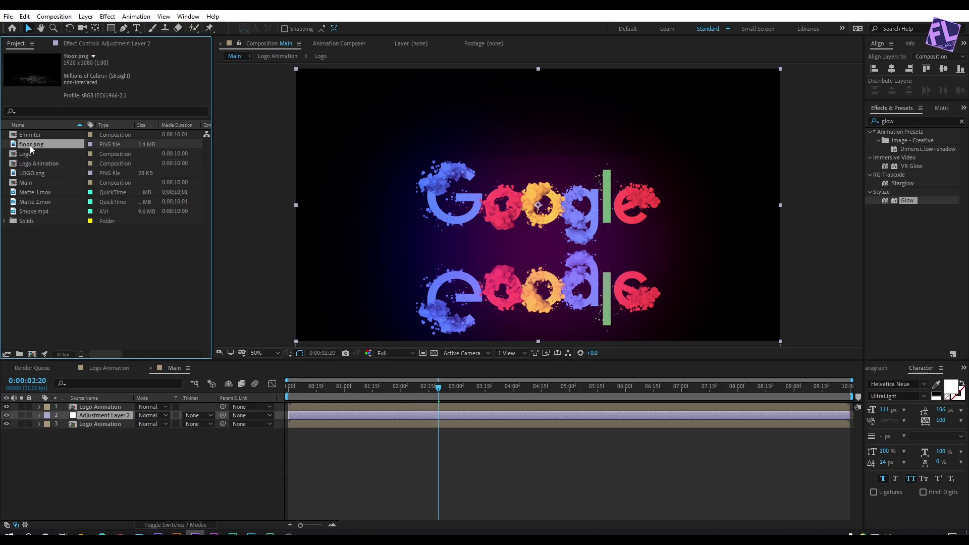
left_click_drag(31, 144, 129, 459)
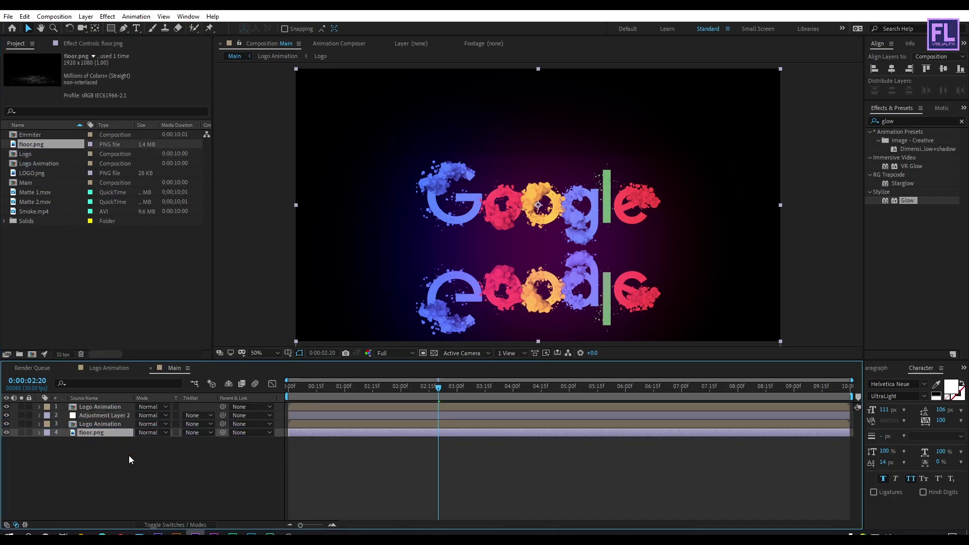
left_click(6, 432)
Apply the Compound Blur effect to Adjustment Layer 2 between the two Logo Animation layers
left_click(86, 414)
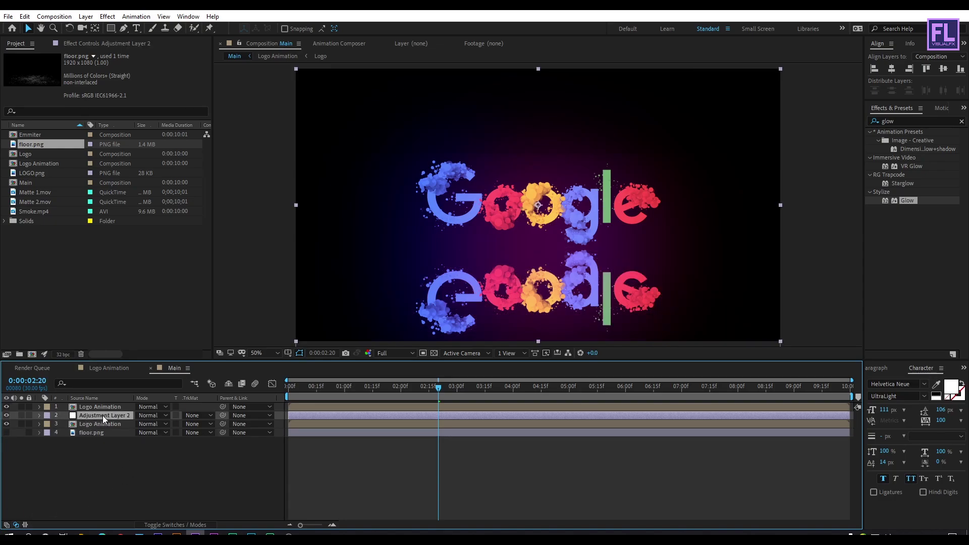
left_click(903, 120)
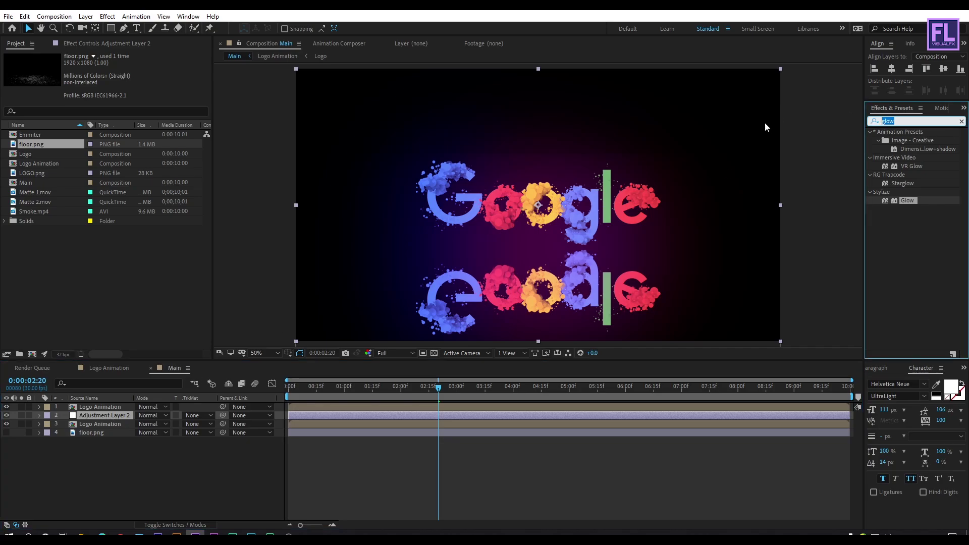
type("co")
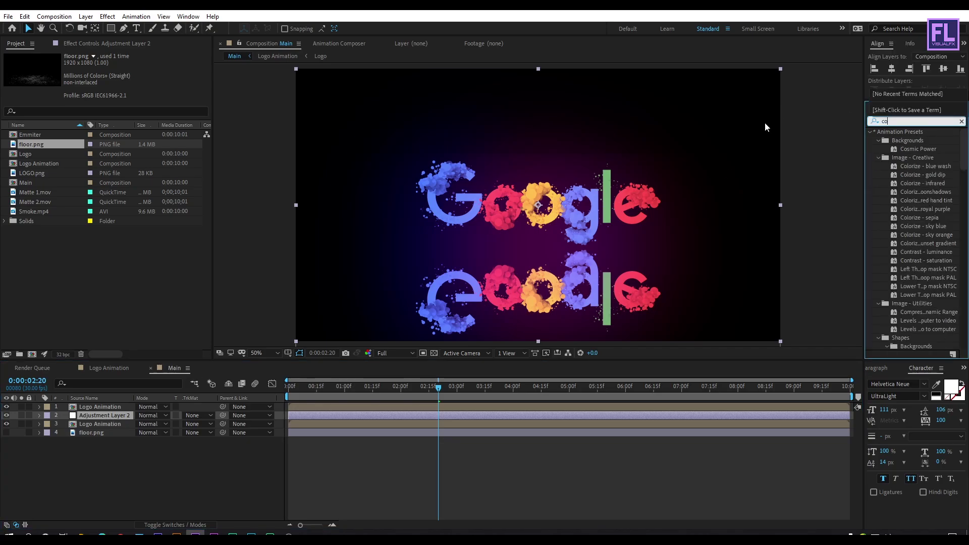
type("mpou")
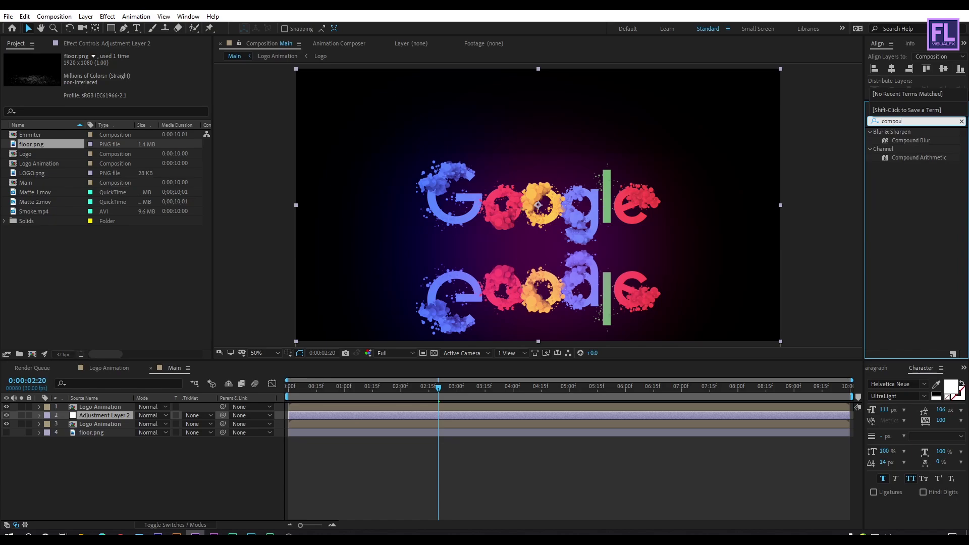
left_click(902, 140)
left_click_drag(922, 138, 118, 413)
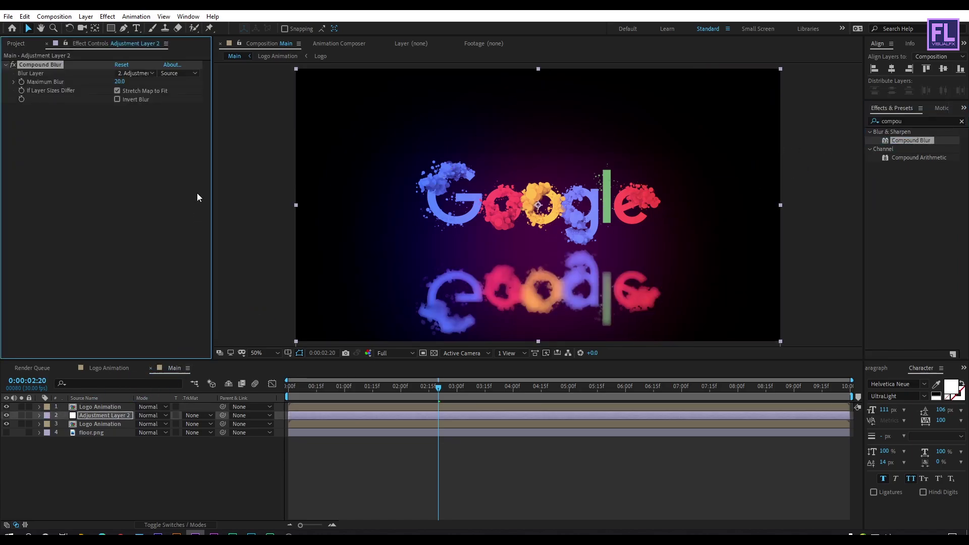
Set the Compound Blur's blur layer to floor.png and its maximum blur to 176
left_click(129, 73)
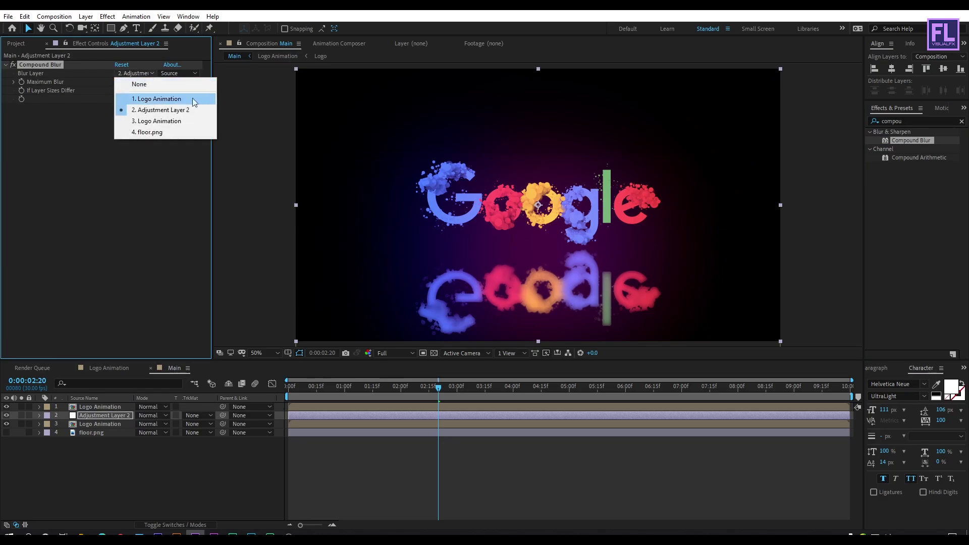
left_click(156, 133)
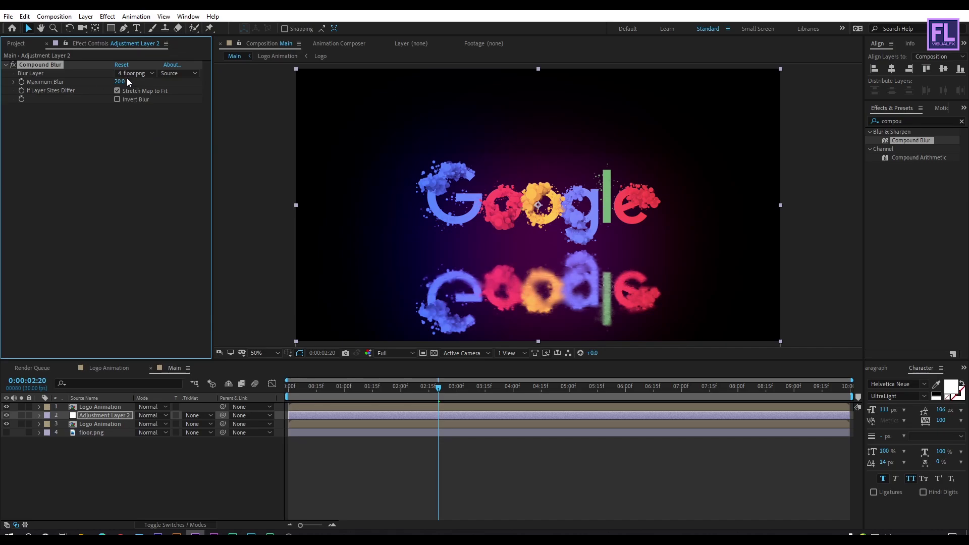
left_click_drag(121, 81, 197, 77)
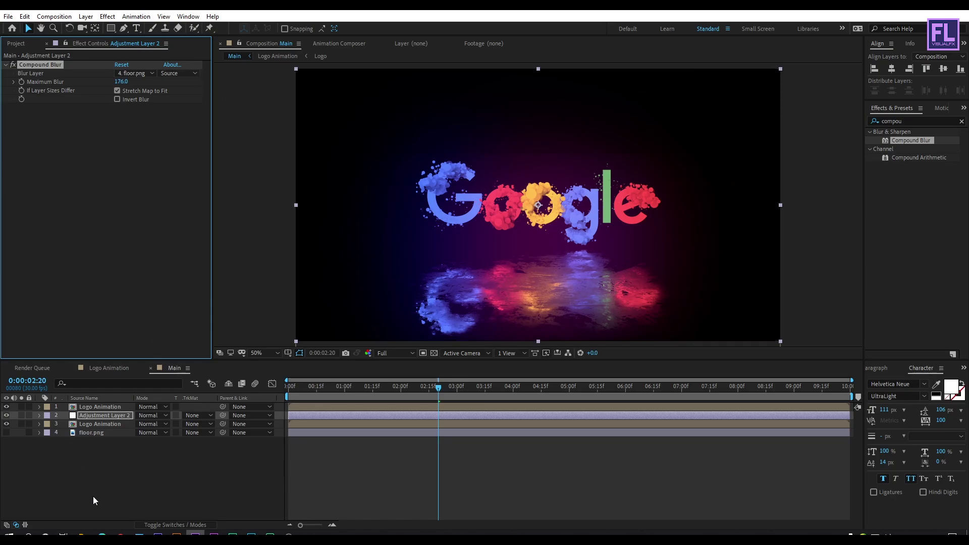
left_click(126, 482)
Make both Logo Animation layers in Main 3D layers
left_click(173, 524)
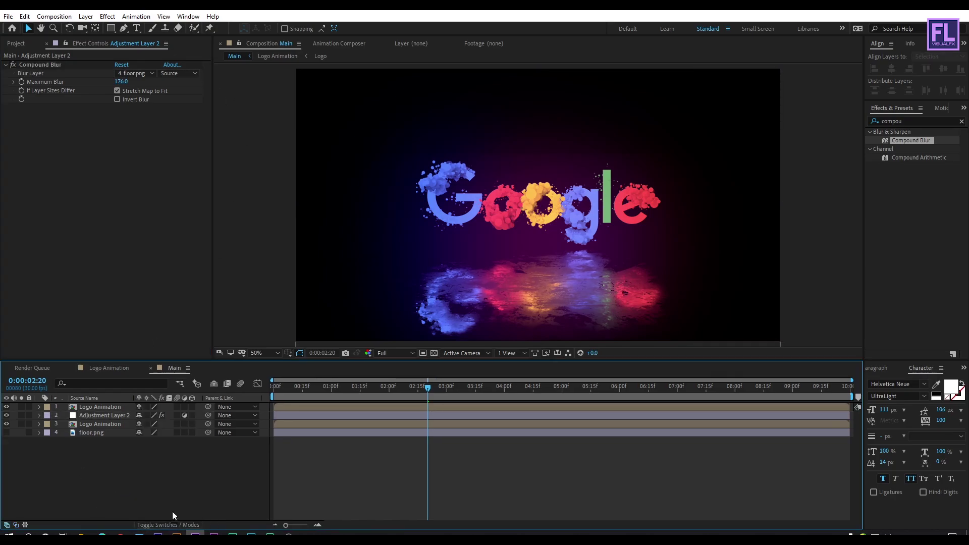
left_click(99, 424)
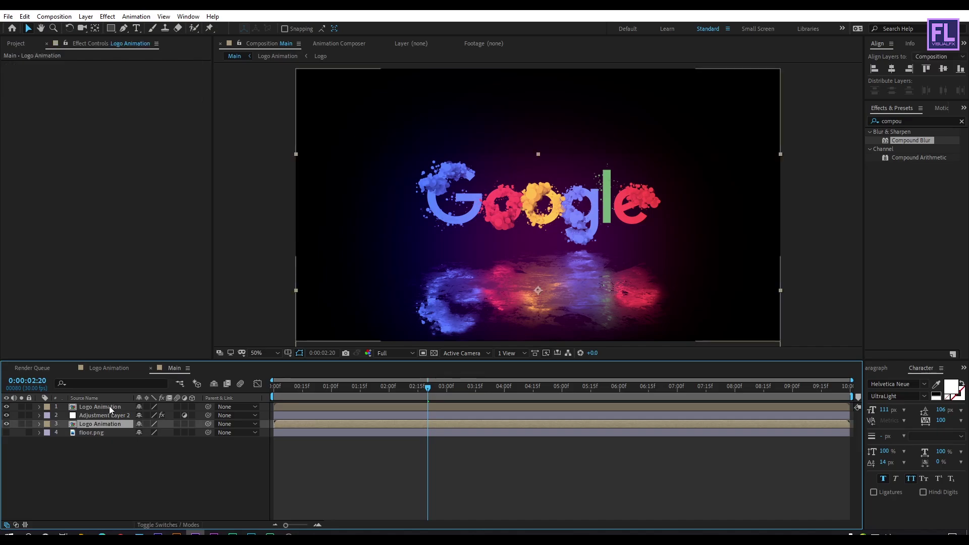
left_click(115, 406, "ctrl")
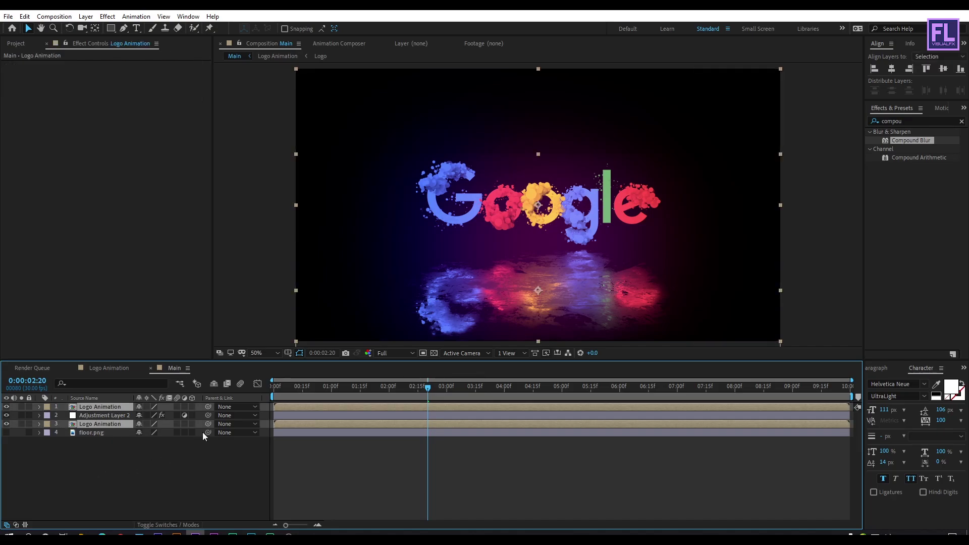
left_click(192, 407)
left_click(170, 475)
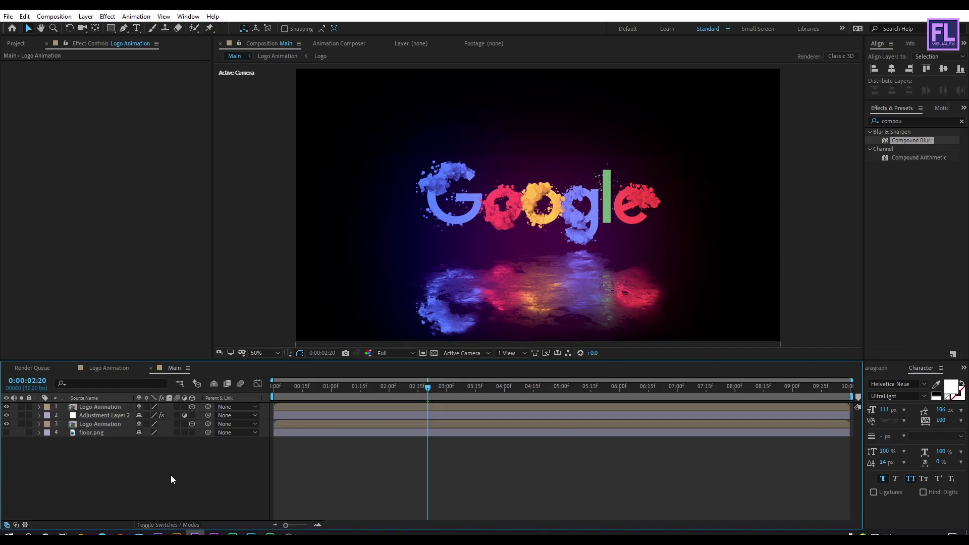
Add a new adjustment layer above all the layers in Main
right_click(80, 475)
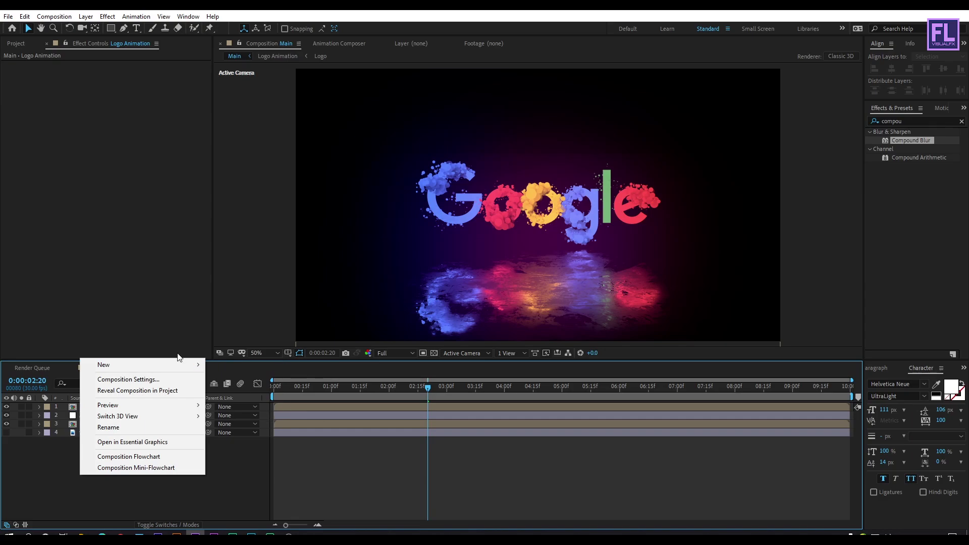
mouse_move(181, 364)
left_click(251, 444)
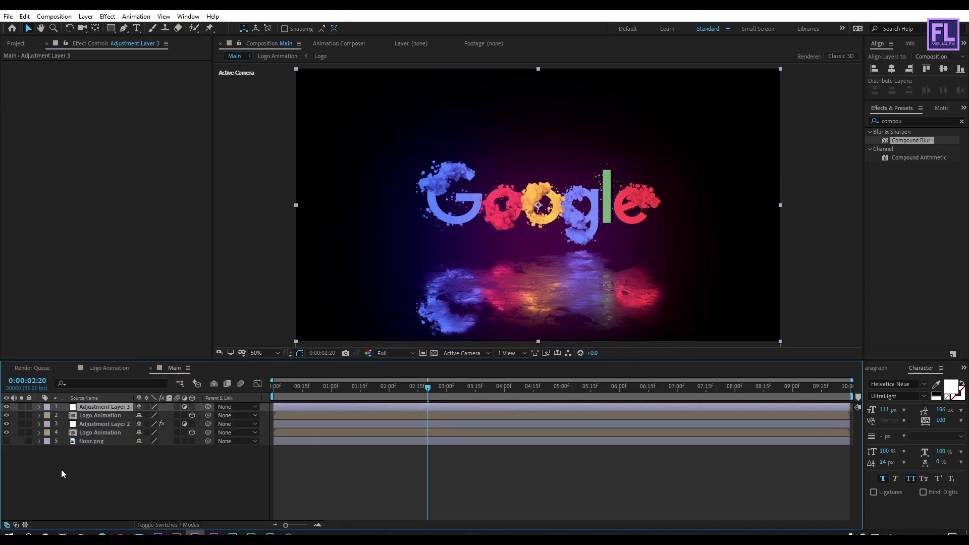
Apply Curves to Adjustment Layer 3 and shape the RGB curve into a gentle S for more contrast
key("ctrl+5")
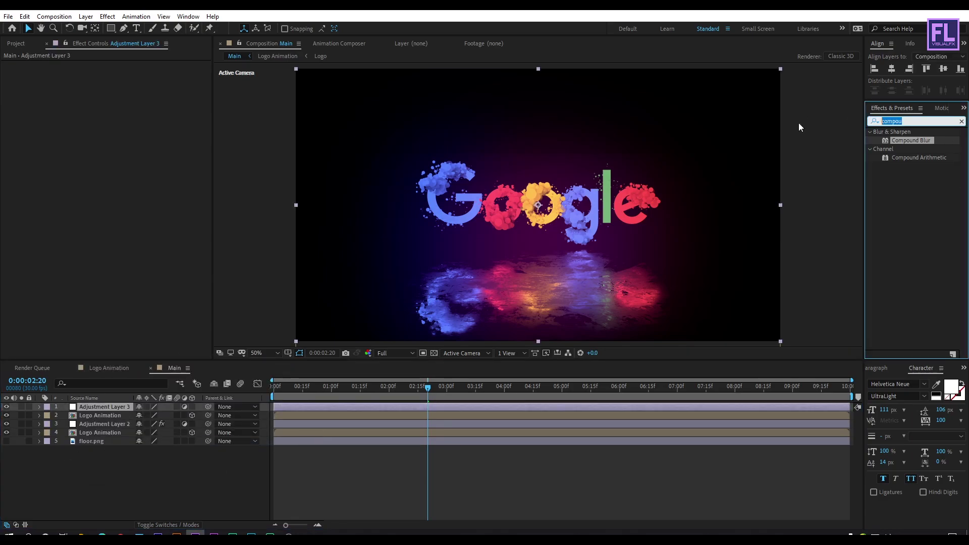
type("cura")
key("BackSpace")
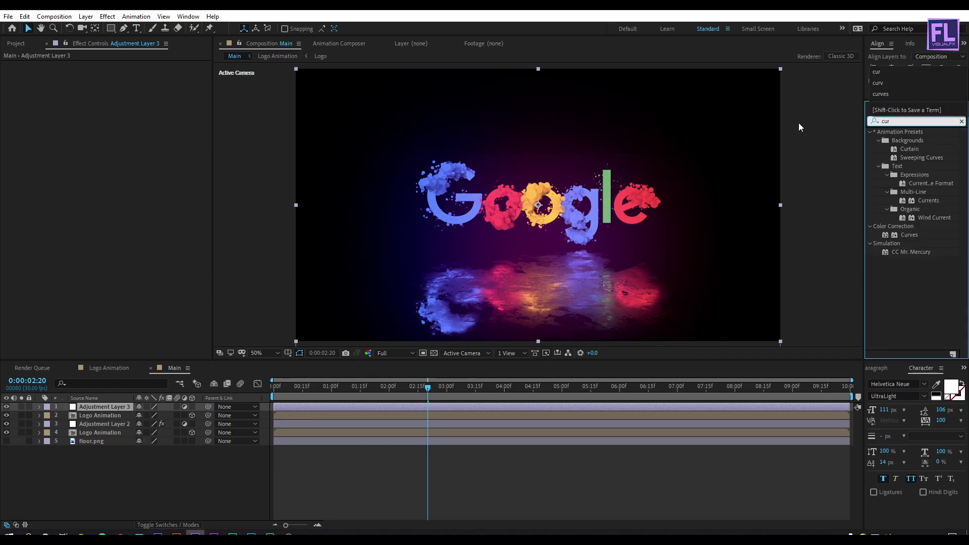
left_click_drag(909, 234, 105, 408)
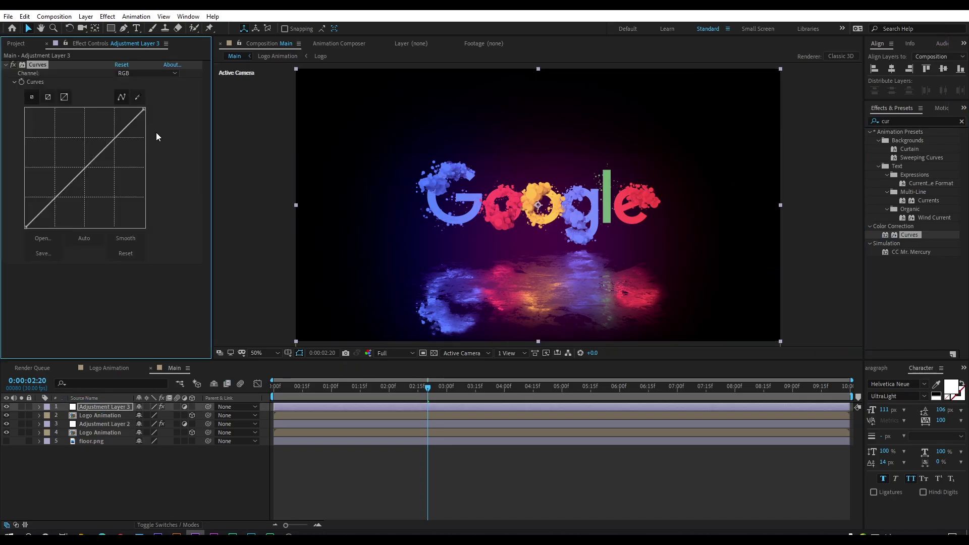
left_click_drag(111, 141, 106, 138)
left_click_drag(44, 198, 51, 208)
left_click_drag(106, 136, 111, 136)
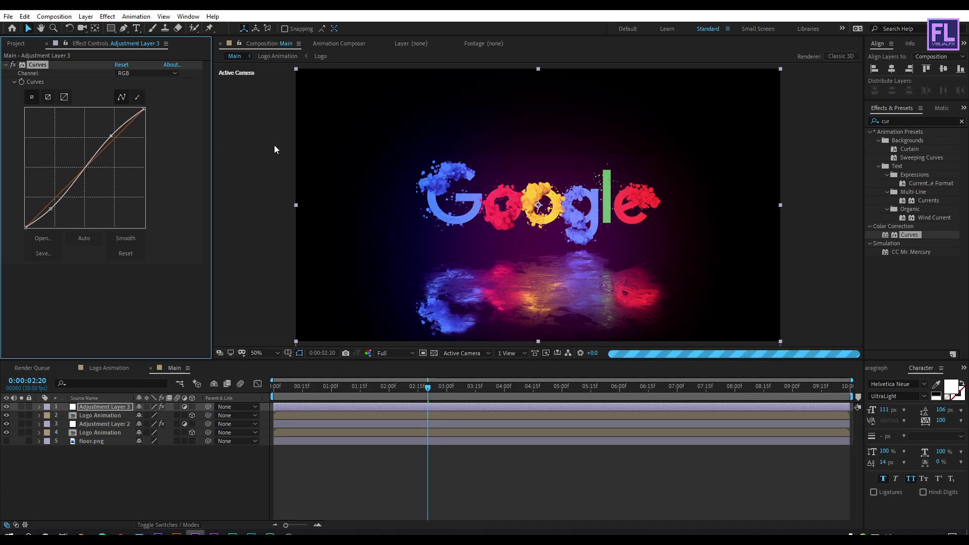
Apply the Noise effect to Adjustment Layer 3 and set the amount of noise to 5%
left_click(911, 119)
double_click(880, 121)
type("noise")
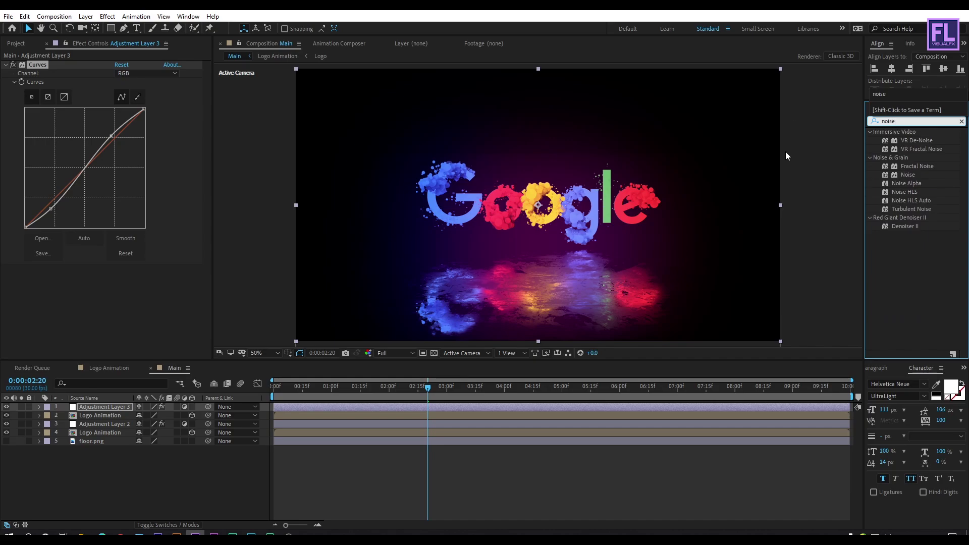
left_click_drag(916, 173, 110, 277)
left_click(119, 277)
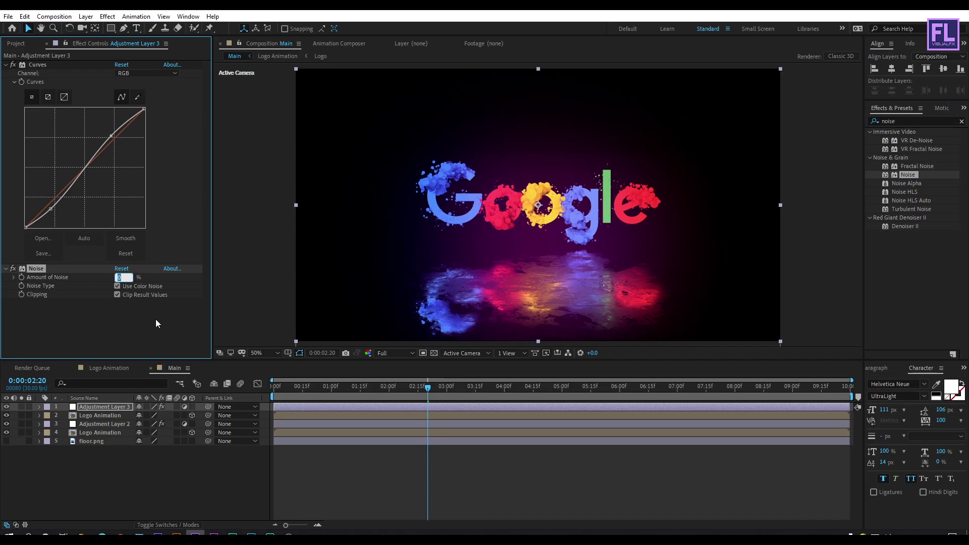
type("5")
key("Return")
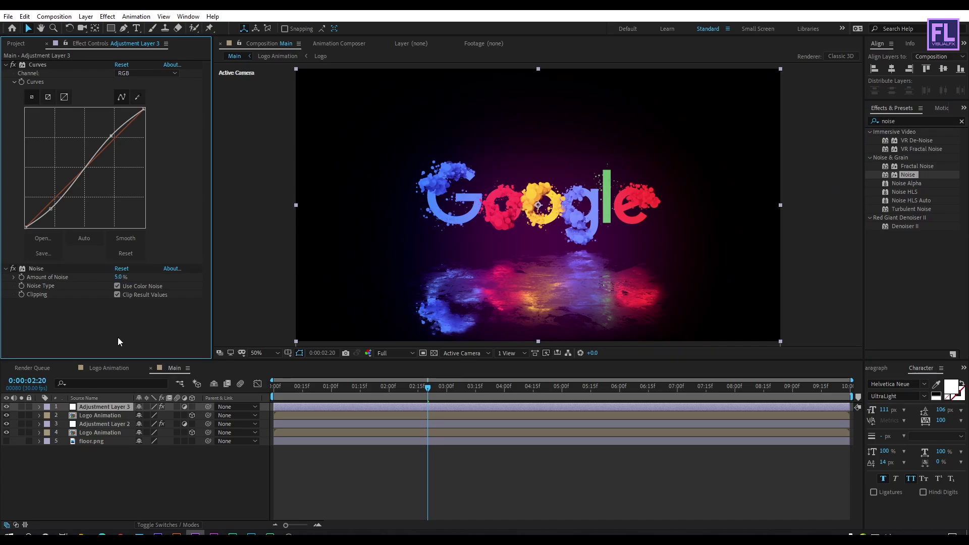
left_click(917, 122)
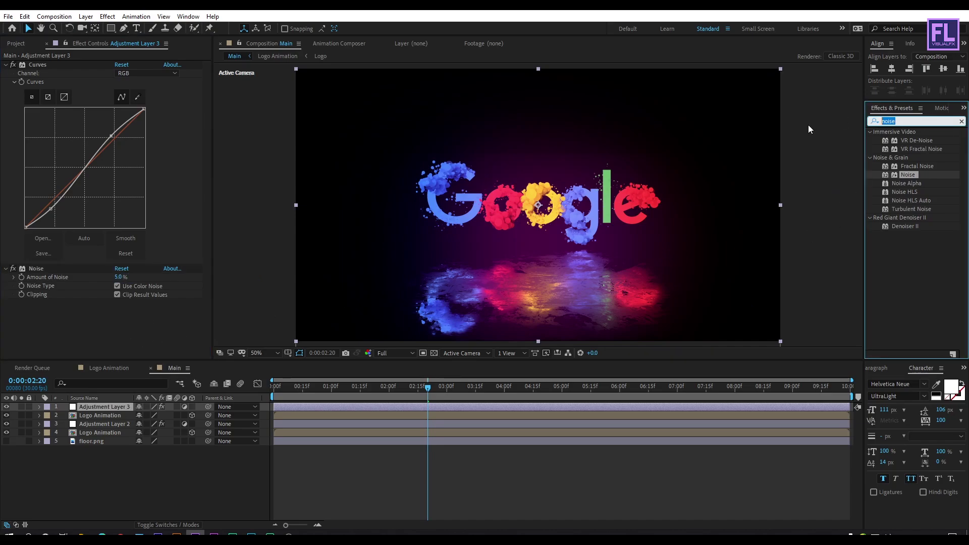
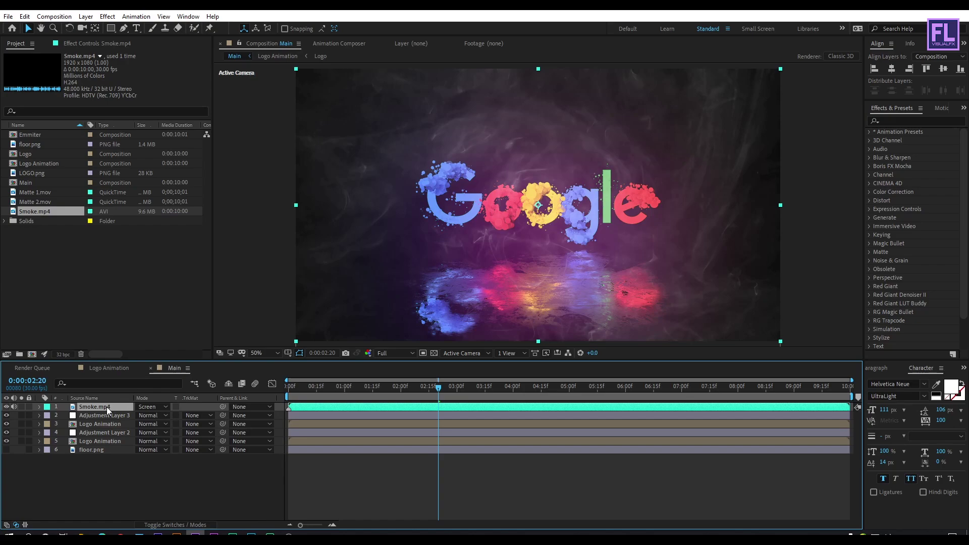
Add a full-frame elliptical mask to the Smoke.mp4 layer
left_click(114, 28)
left_click_drag(113, 29, 150, 51)
double_click(111, 29)
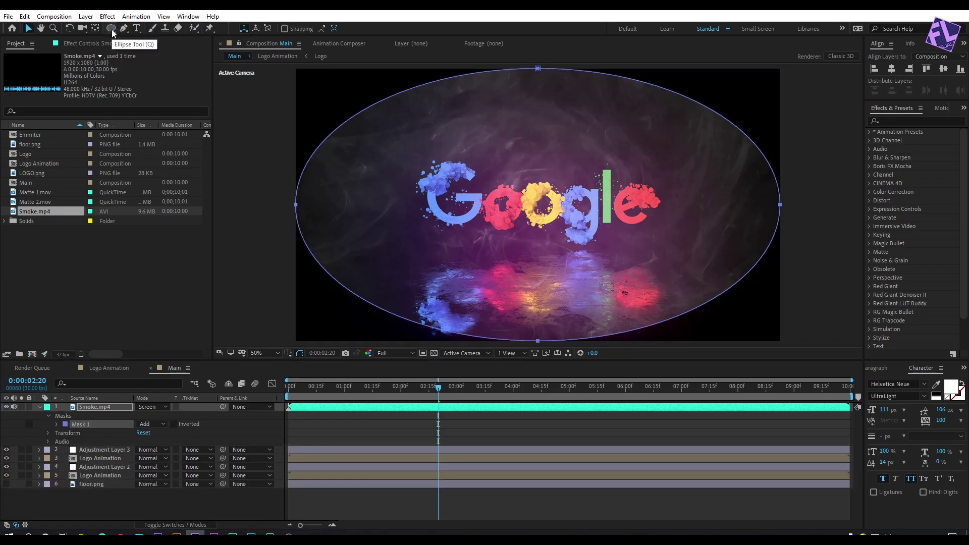
key("v")
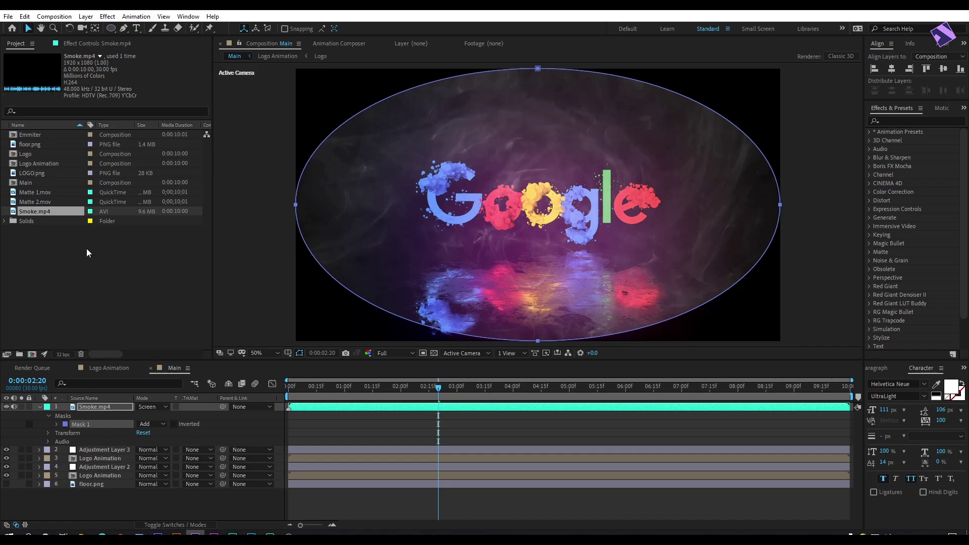
Flatten the smoke mask by pulling its lower and upper points inward, and shift it down so it surrounds the upright logo
left_click(374, 326)
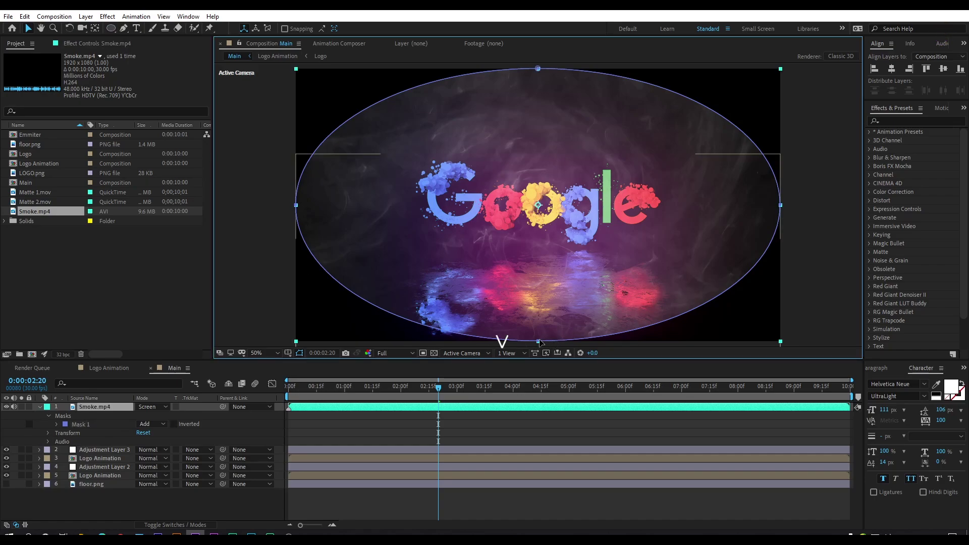
left_click(538, 342)
left_click_drag(537, 342, 538, 243)
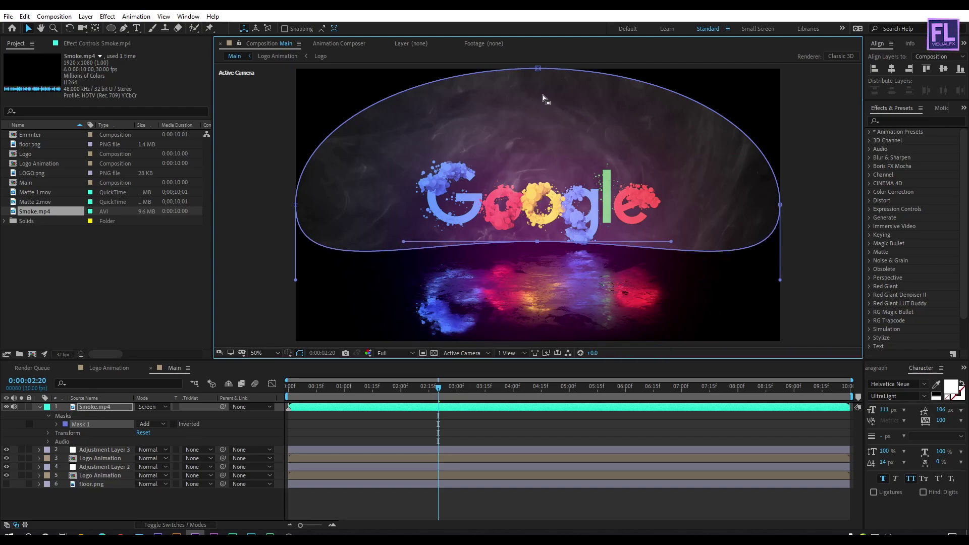
left_click_drag(539, 69, 541, 97)
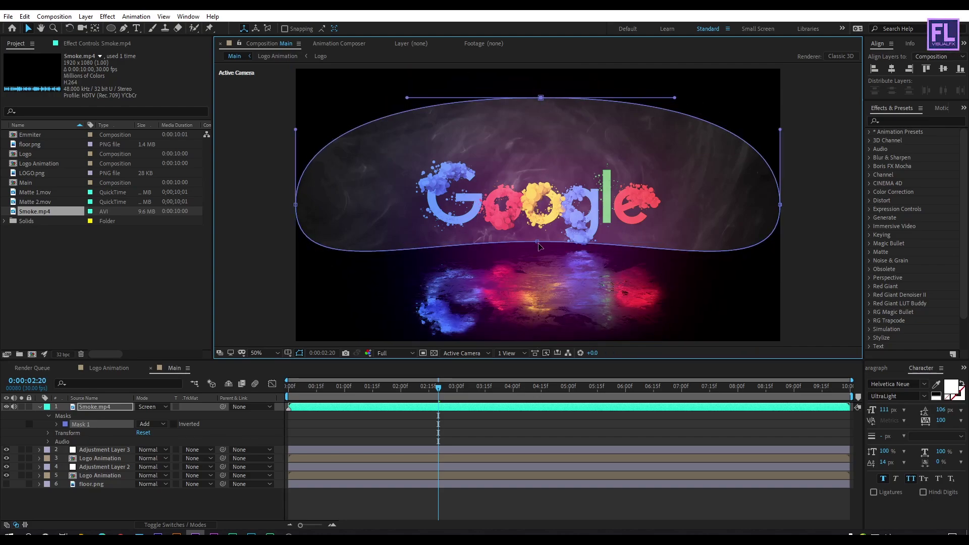
left_click_drag(538, 242, 541, 259)
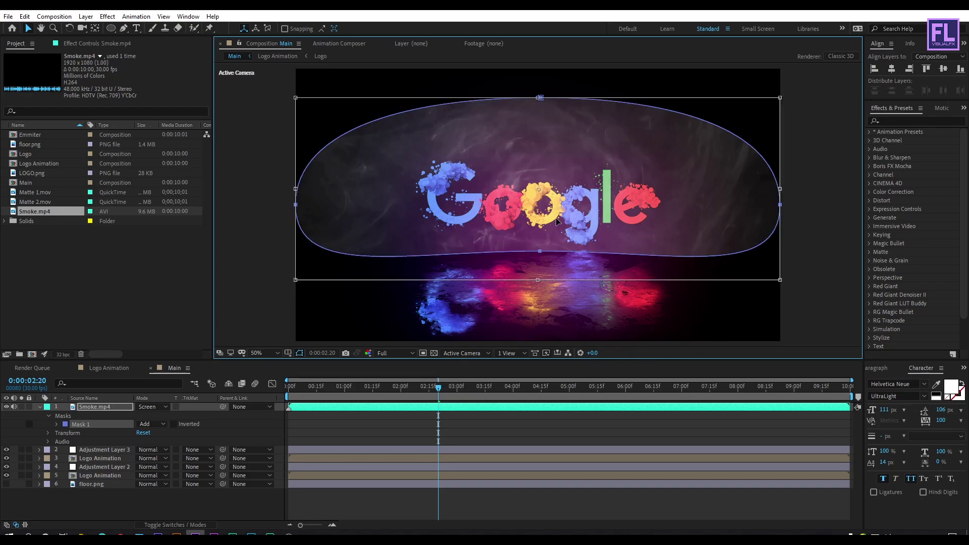
double_click(556, 244)
key("Return")
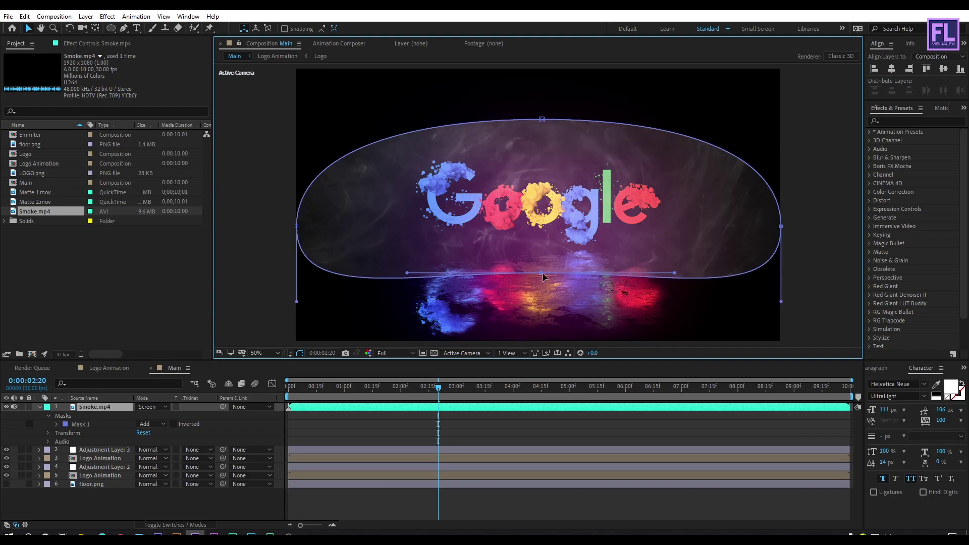
left_click_drag(542, 274, 541, 263)
Feather the Smoke.mp4 mask by 781 pixels and collapse the layer's properties
left_click(101, 423)
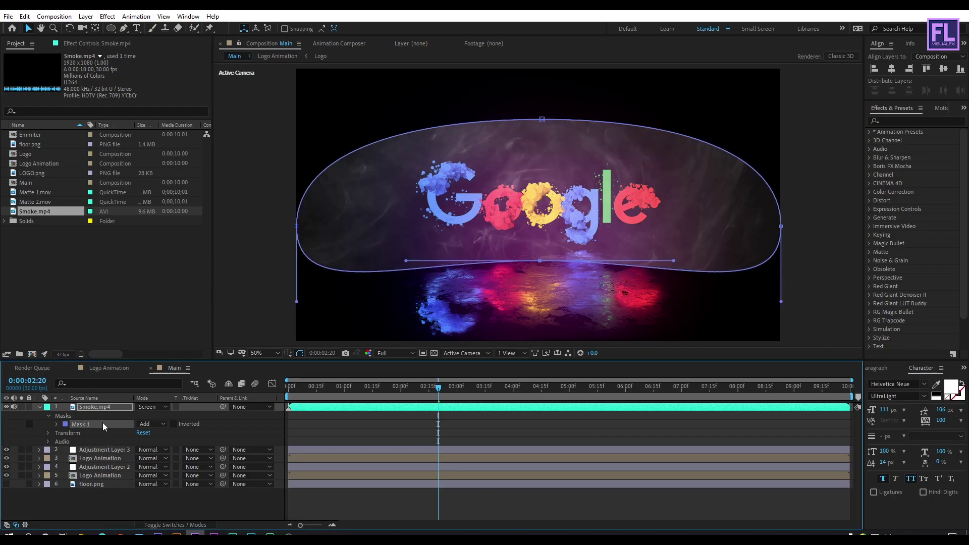
key("f")
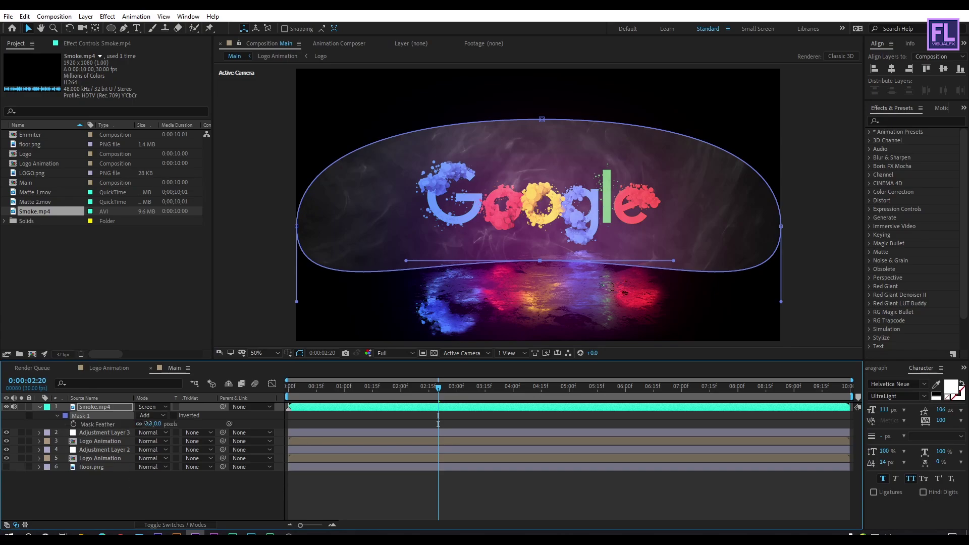
left_click_drag(148, 423, 528, 411)
left_click(153, 491)
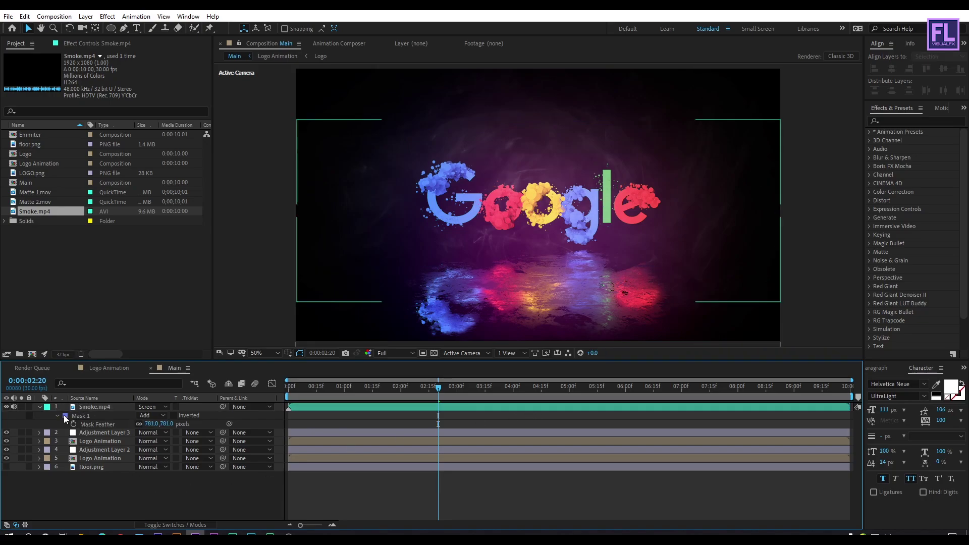
left_click(39, 407)
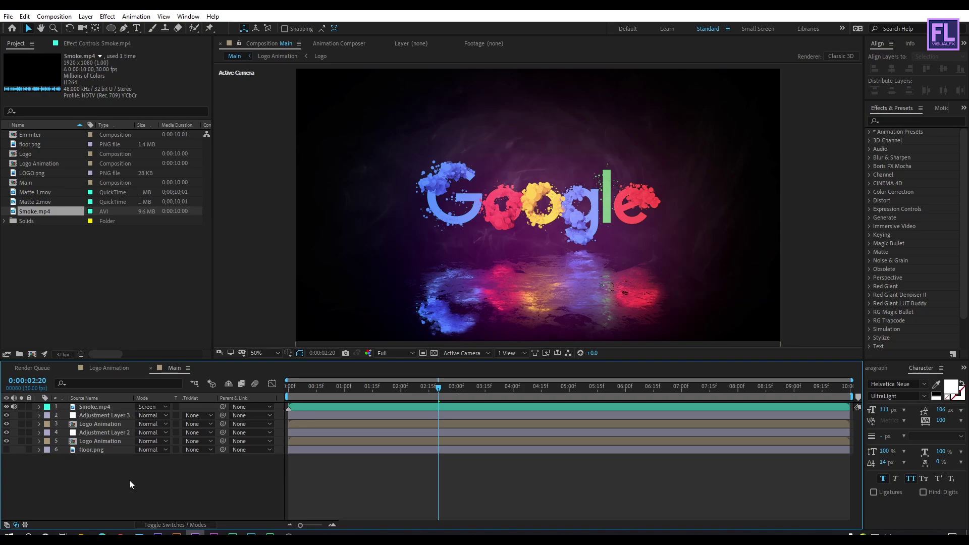
Add a two-node camera with the 50mm preset to the Main composition
right_click(88, 481)
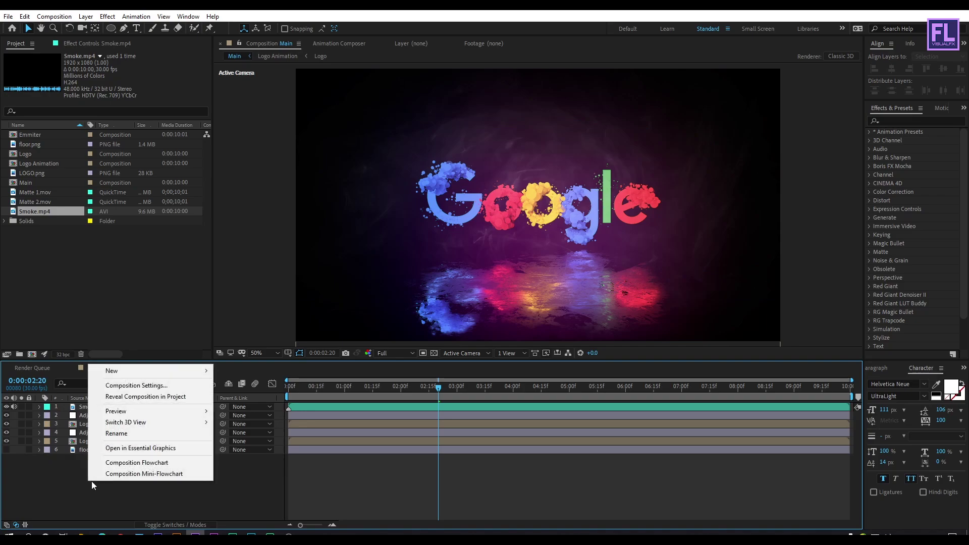
mouse_move(159, 372)
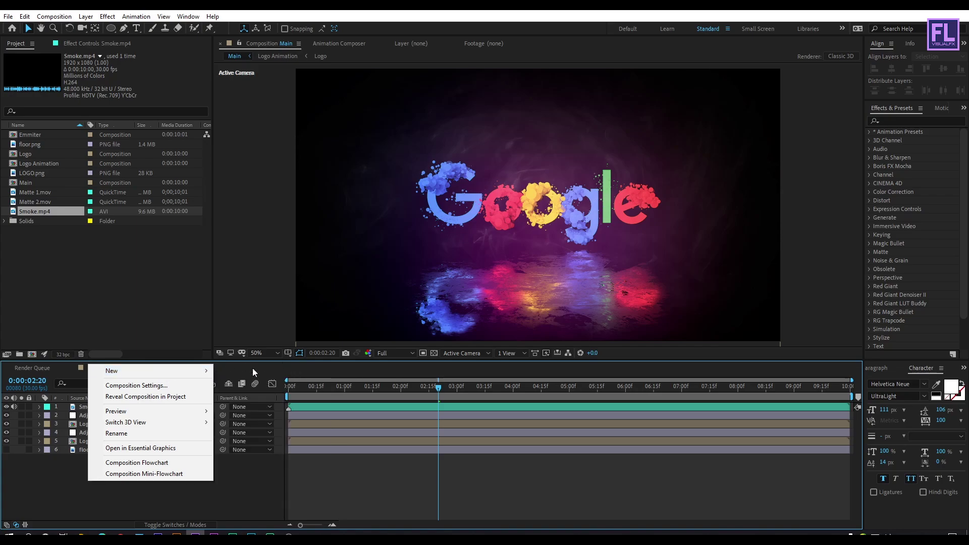
left_click(258, 418)
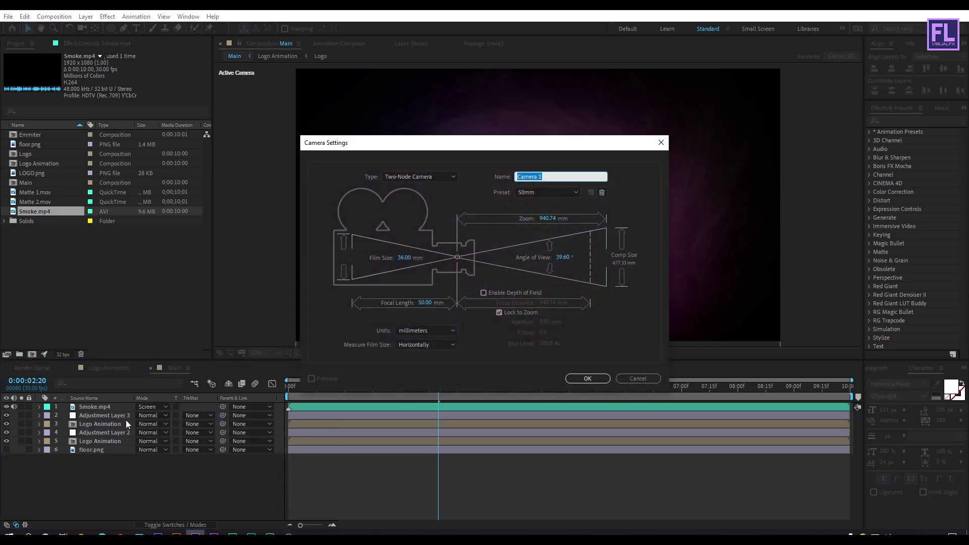
left_click(585, 376)
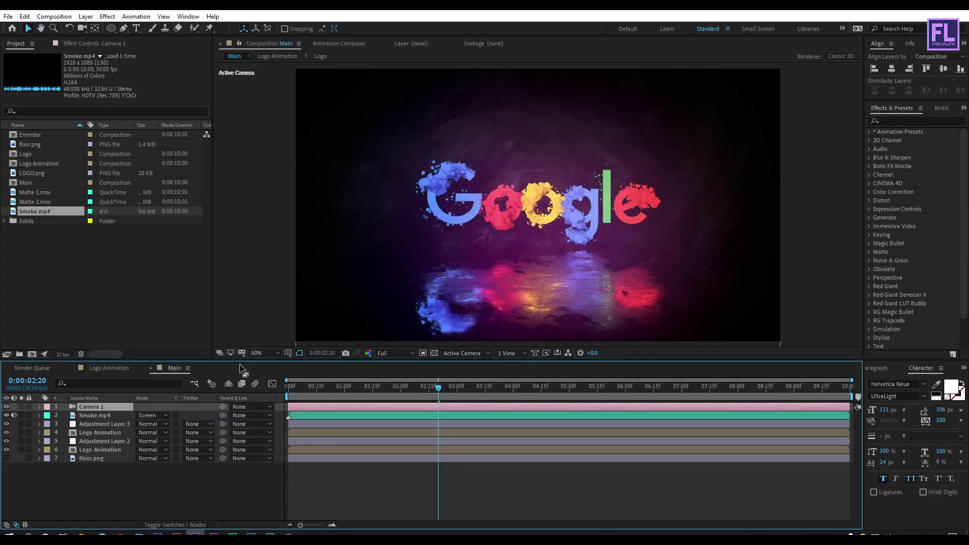
Turn the Smoke.mp4 layer into a 3D layer so that it responds to the camera
left_click(93, 415)
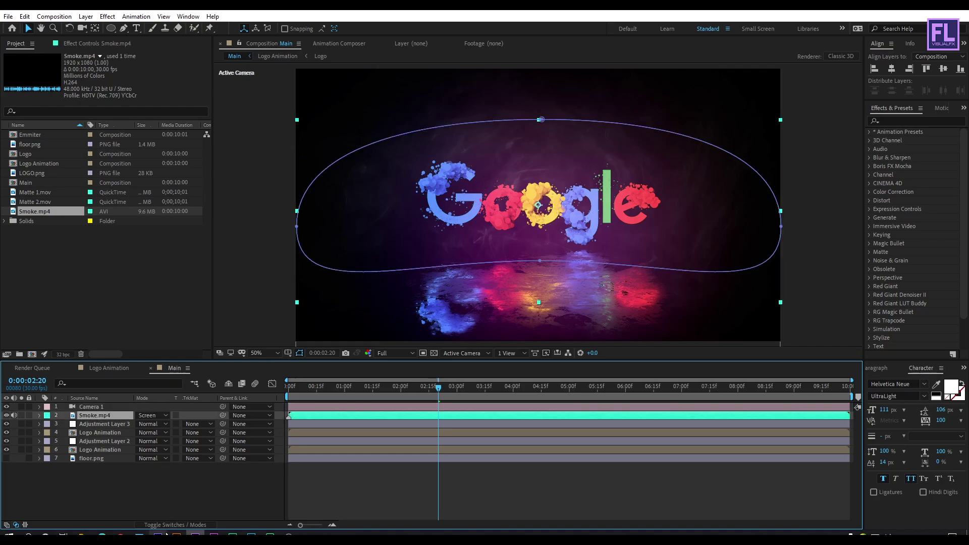
left_click(180, 525)
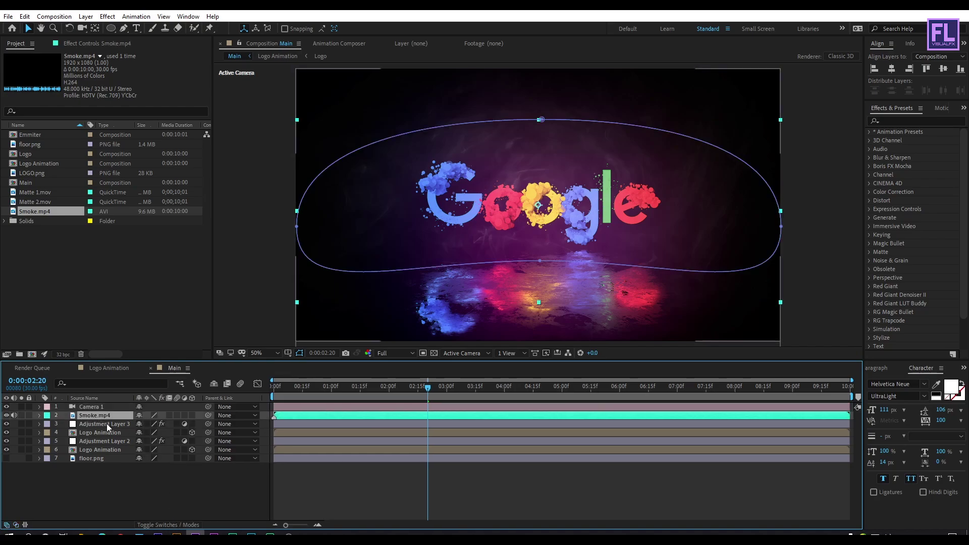
left_click(192, 416)
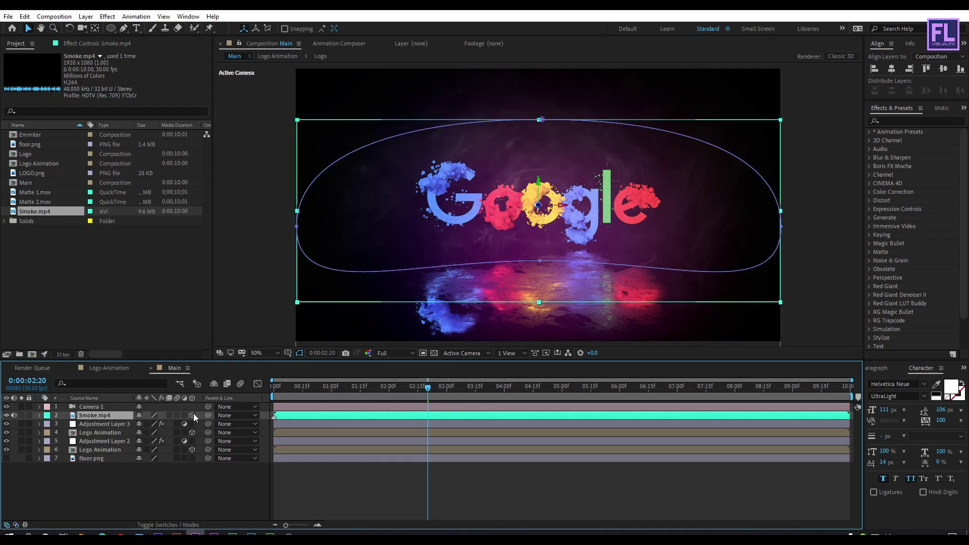
left_click(132, 503)
Reveal Camera 1's camera options and set a Zoom keyframe at 0:00:00:00
left_click(87, 406)
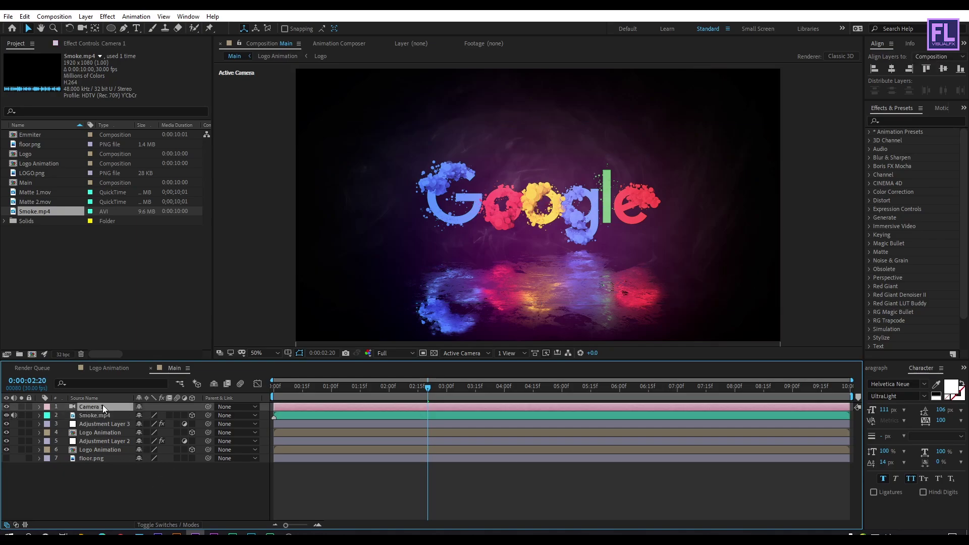
left_click_drag(340, 389, 262, 397)
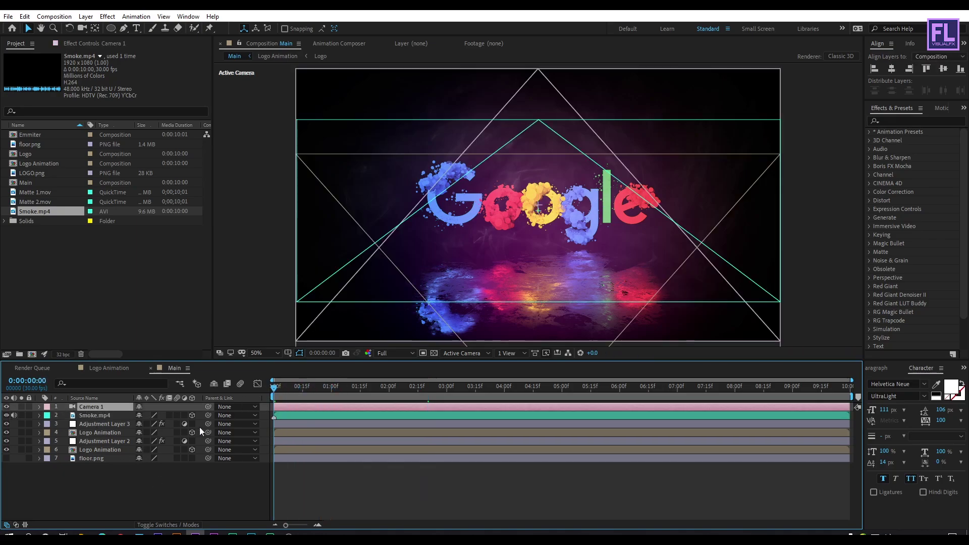
key("a")
key("a")
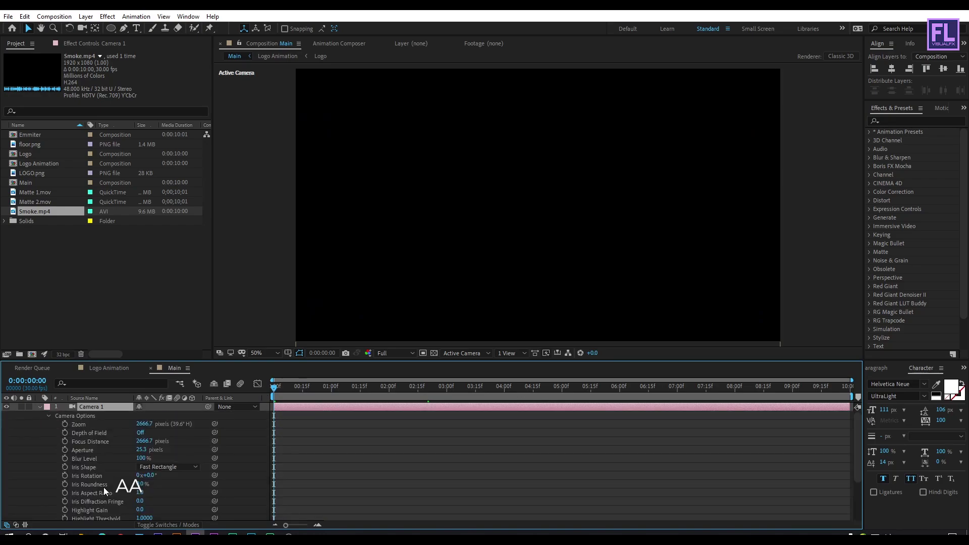
left_click(64, 424)
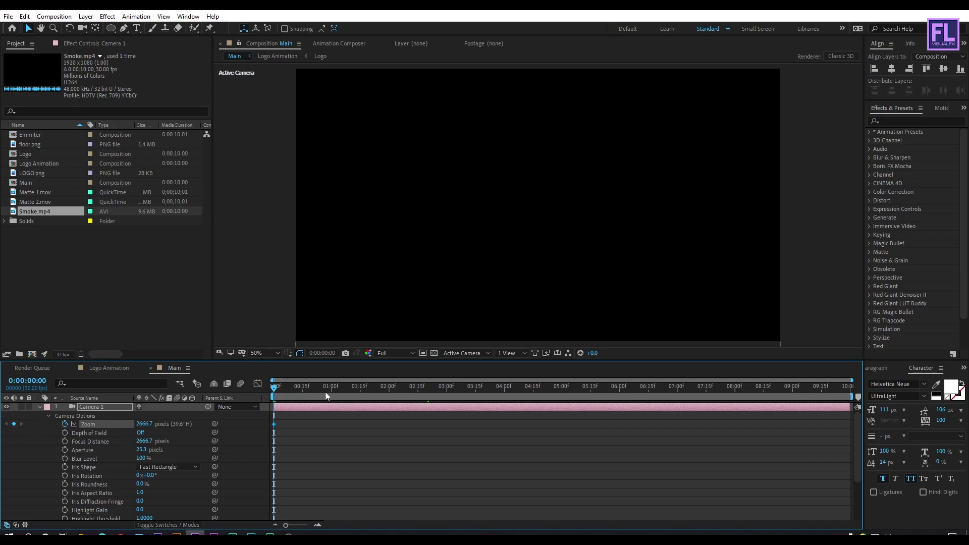
Change Camera 1's Zoom at 0:00:09:29 to create the end keyframe, and preview the composition from the first frame
left_click_drag(325, 392, 840, 377)
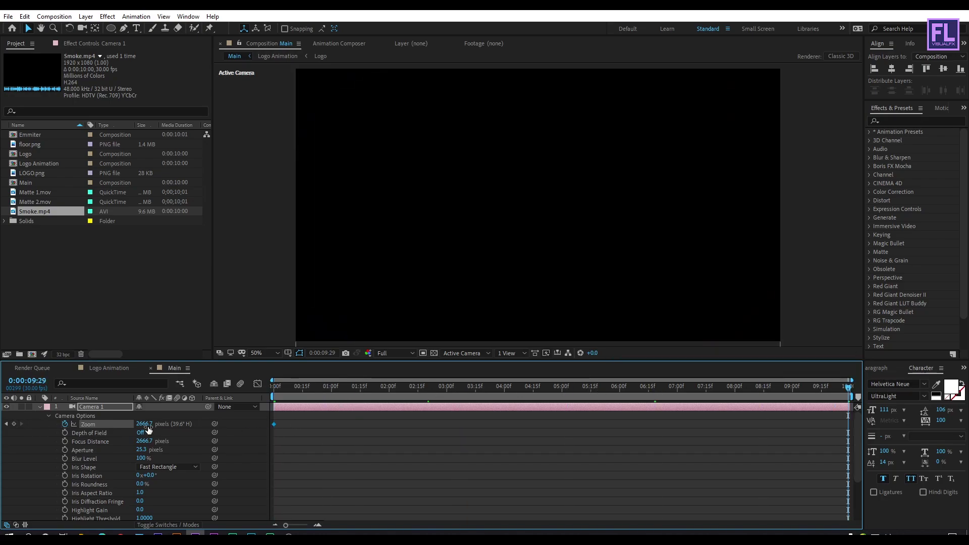
left_click_drag(144, 424, 274, 388)
left_click(40, 407)
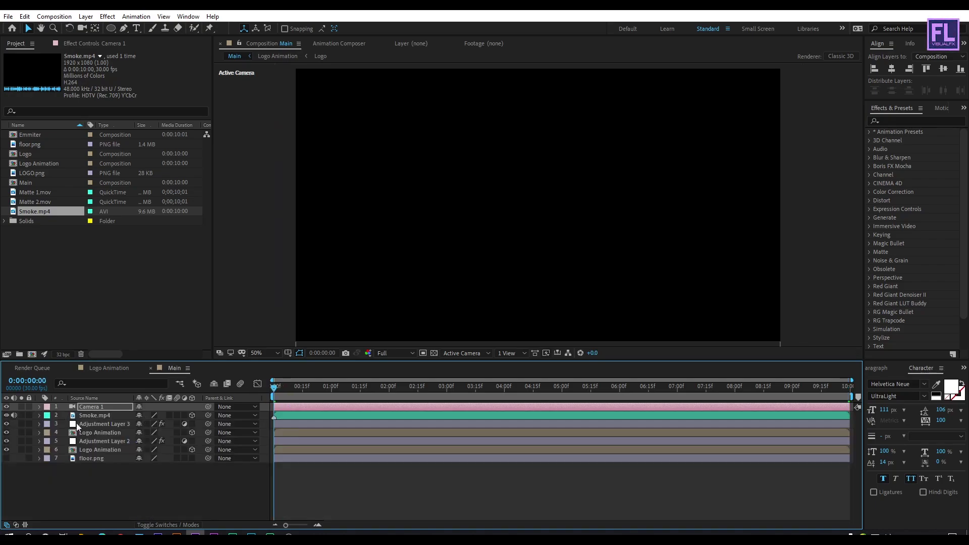
left_click(263, 429)
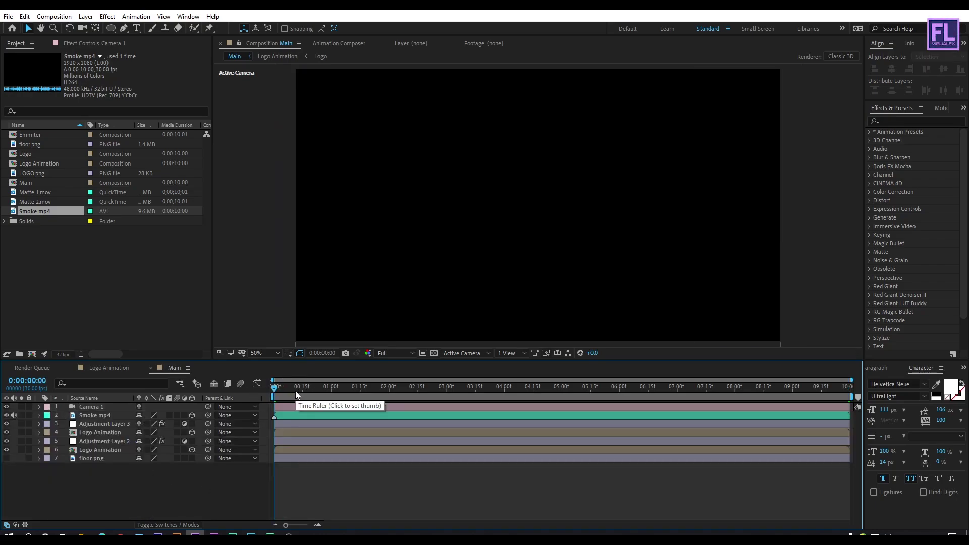
key("space")
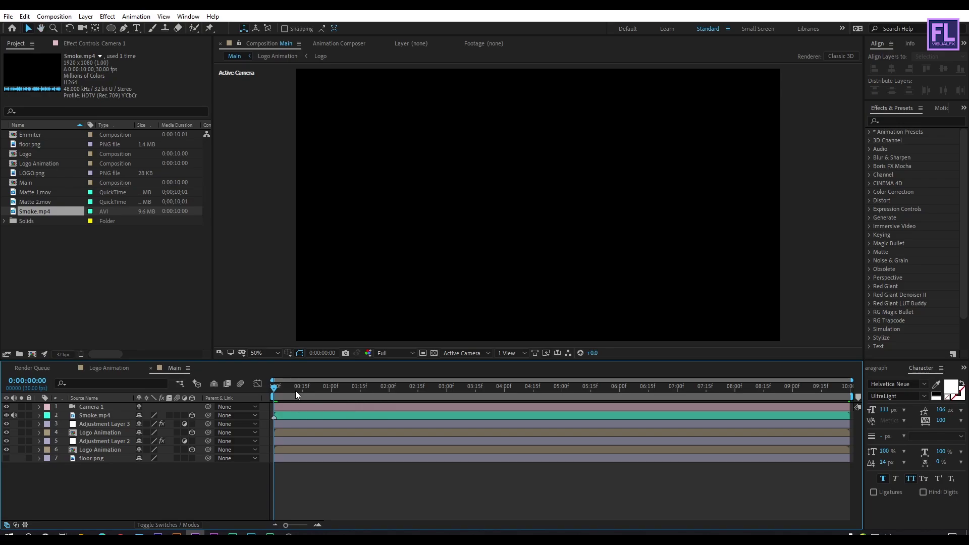